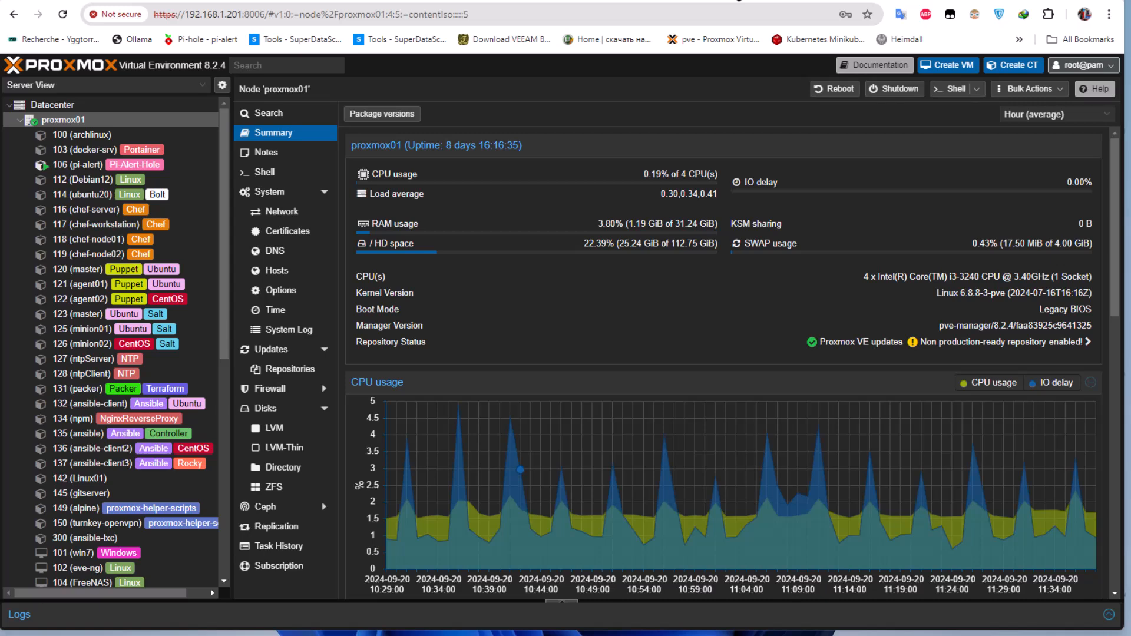
Review the Veeam Backup & Replication Community Edition page for its supported workloads and free usage limit.
left_click(899, 2)
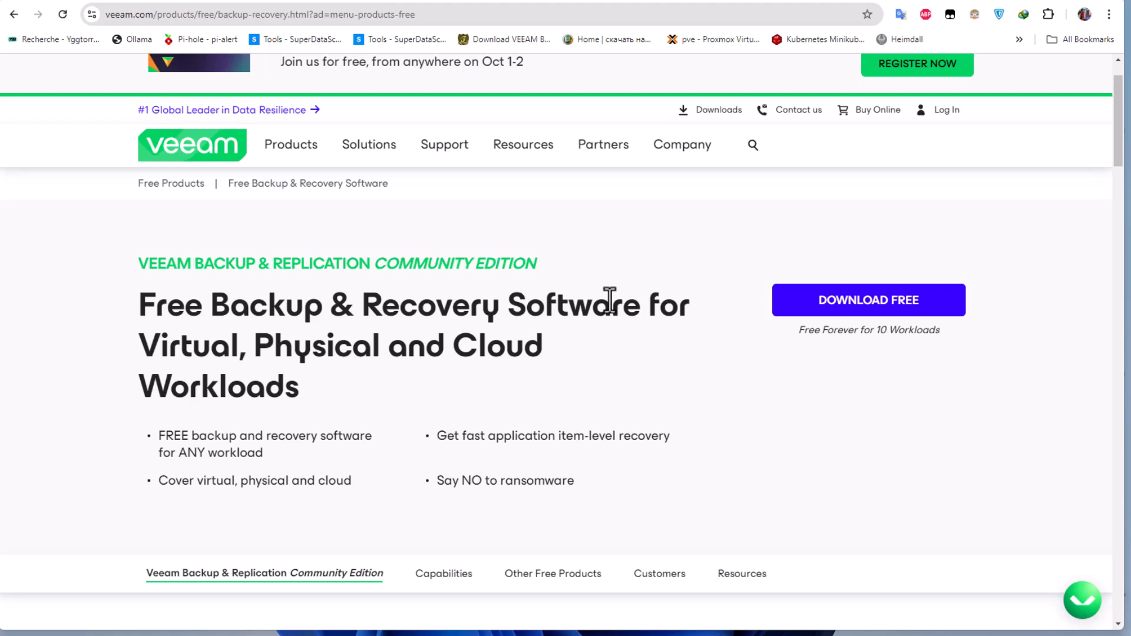
scroll(586, 468, "up", 1)
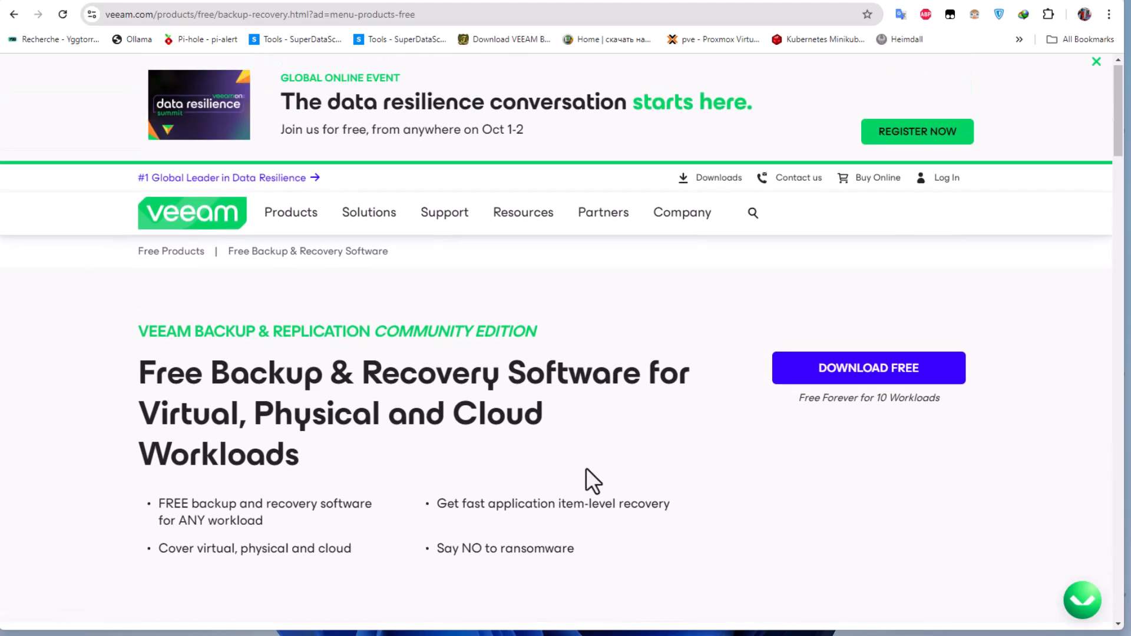
scroll(587, 470, "down", 3)
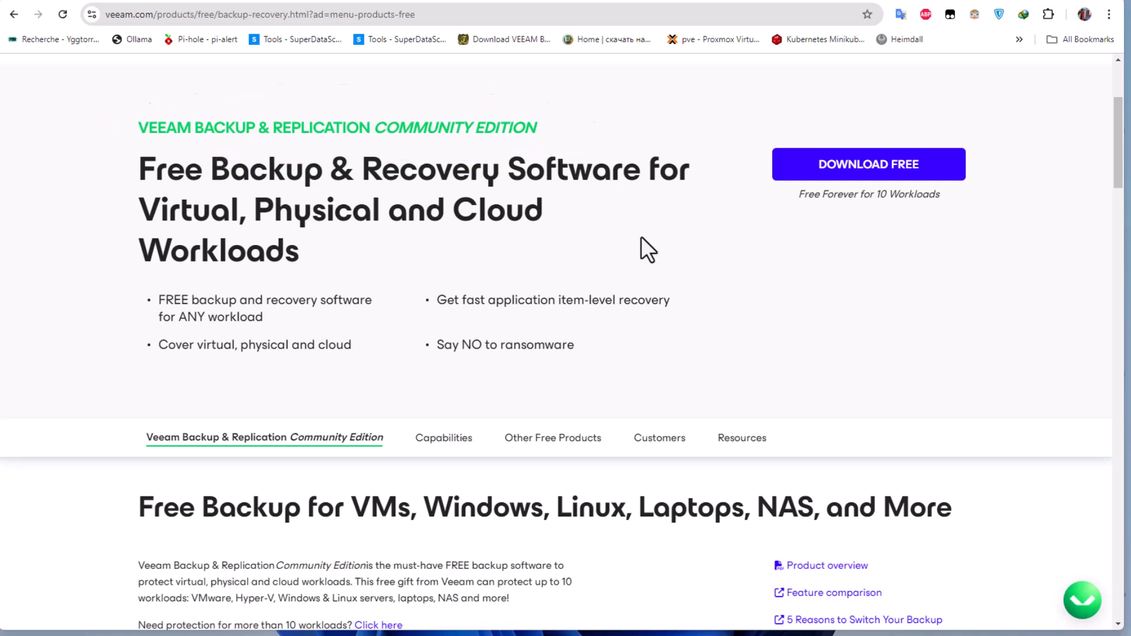
scroll(641, 238, "down", 3)
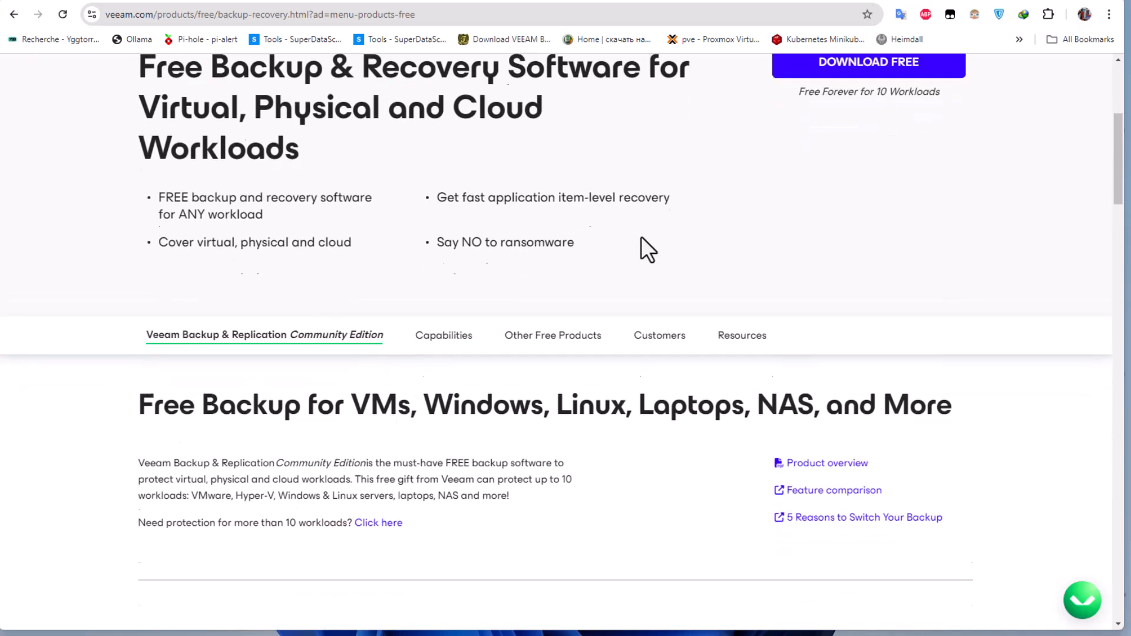
scroll(641, 236, "down", 1)
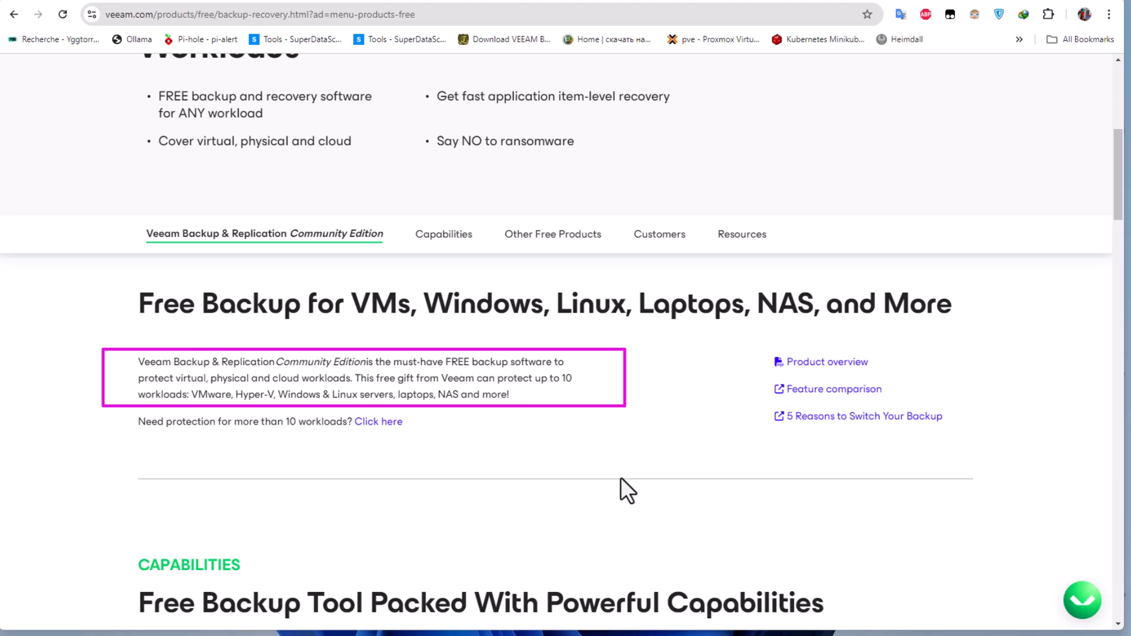
scroll(478, 473, "up", 5)
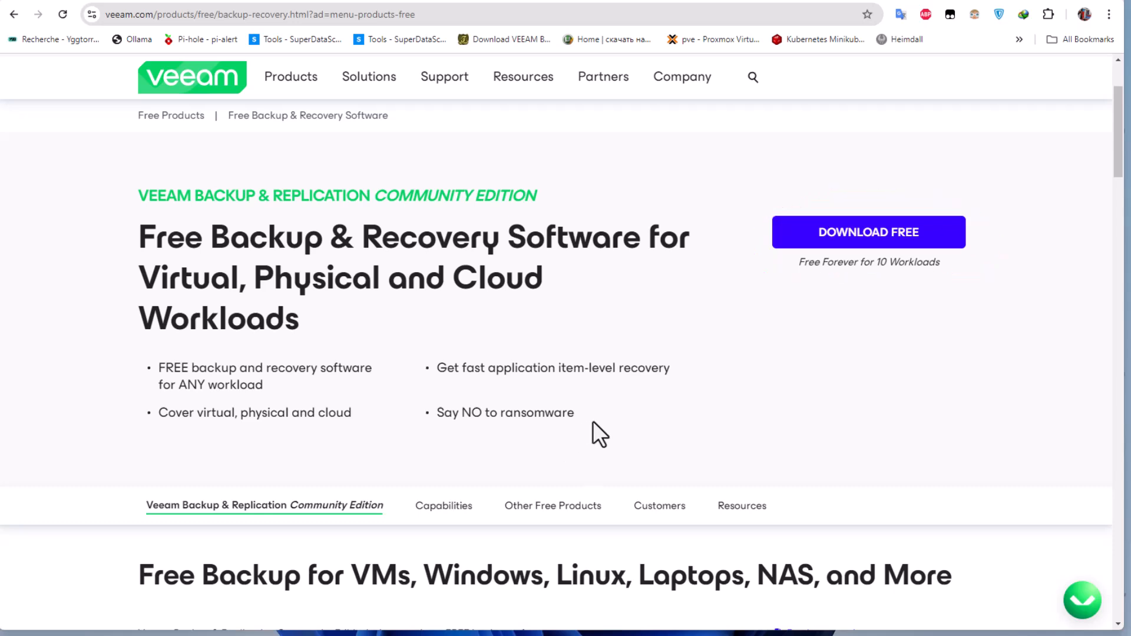
Switch to Veeam Backup and Replication, and look over the guest list of node proxmox01 in Proxmox VE.
left_click(1052, 5)
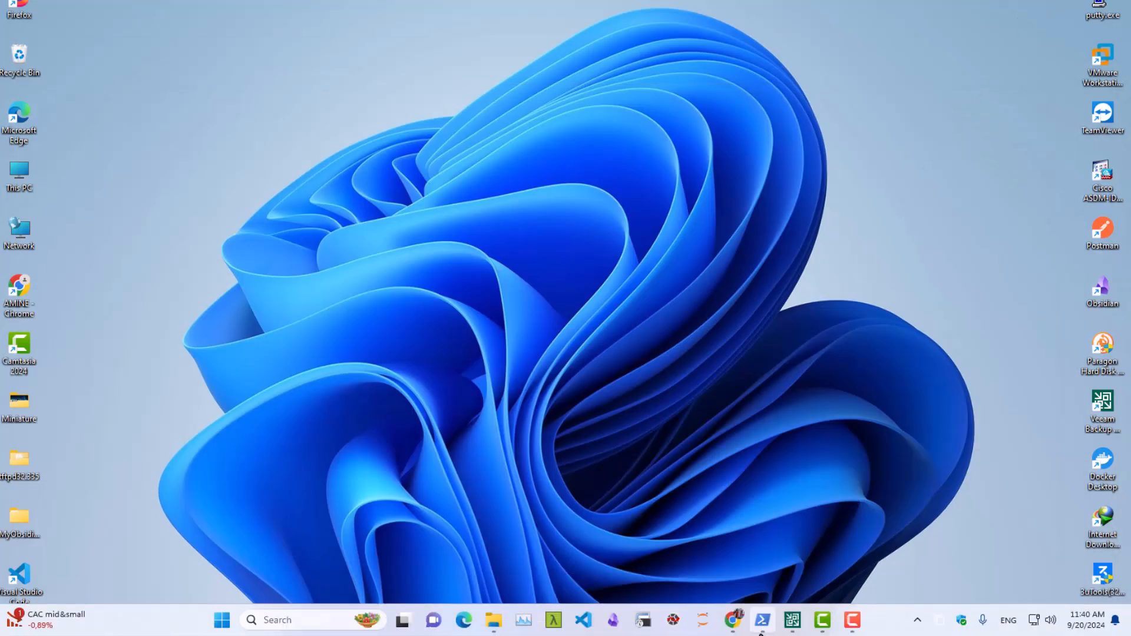
left_click(792, 620)
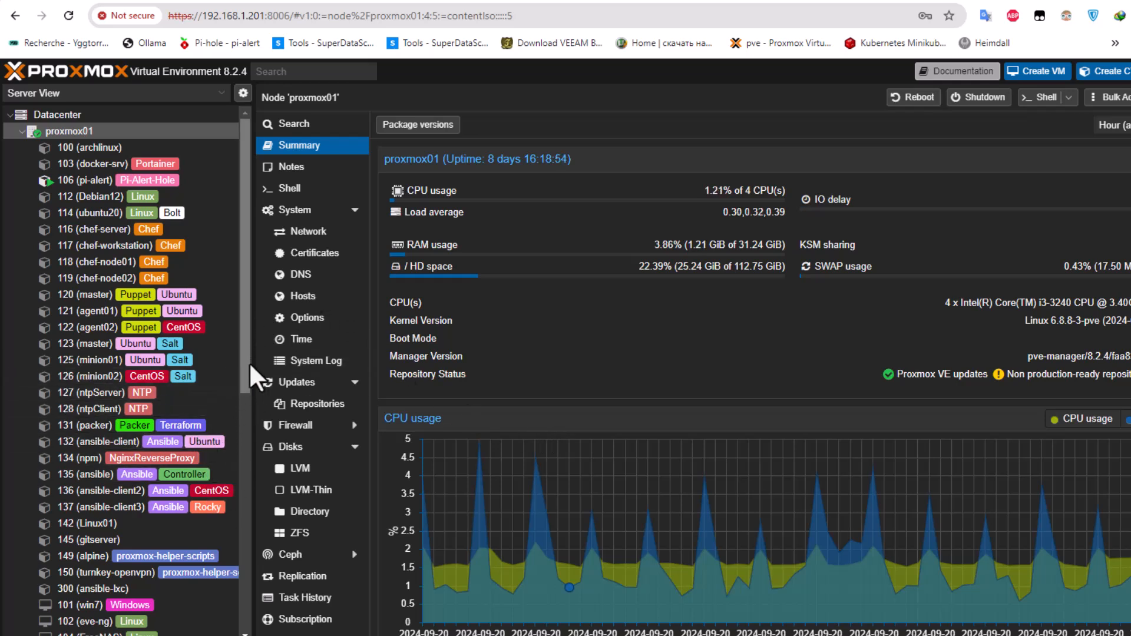
left_click_drag(242, 386, 239, 454)
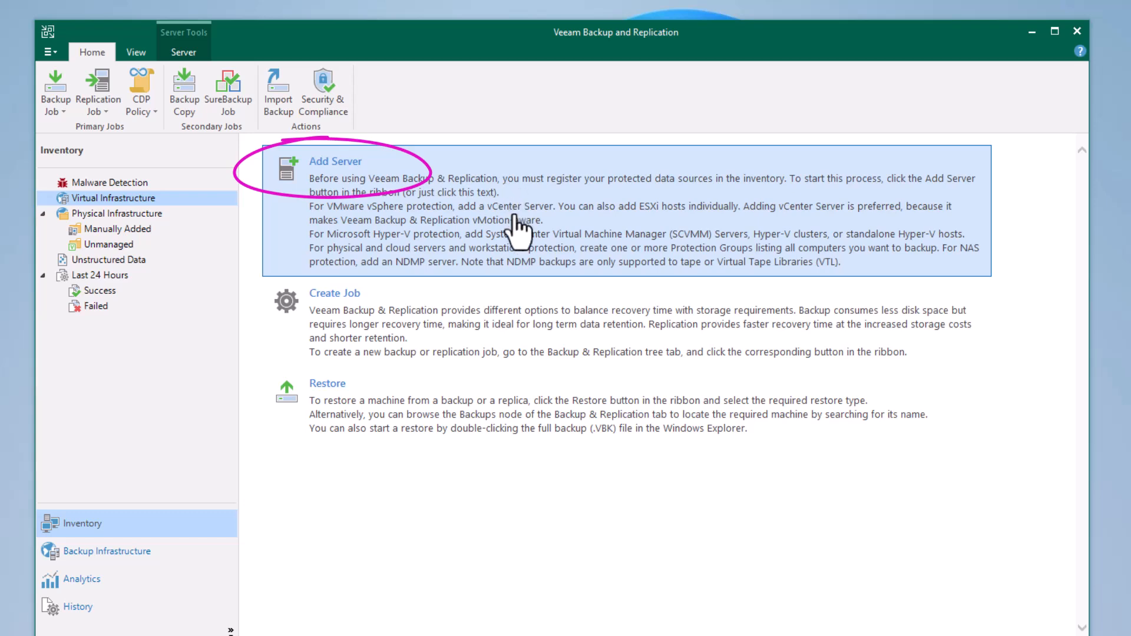
Start adding a Proxmox VE server to the inventory with the address 192.168.1.201.
left_click(518, 232)
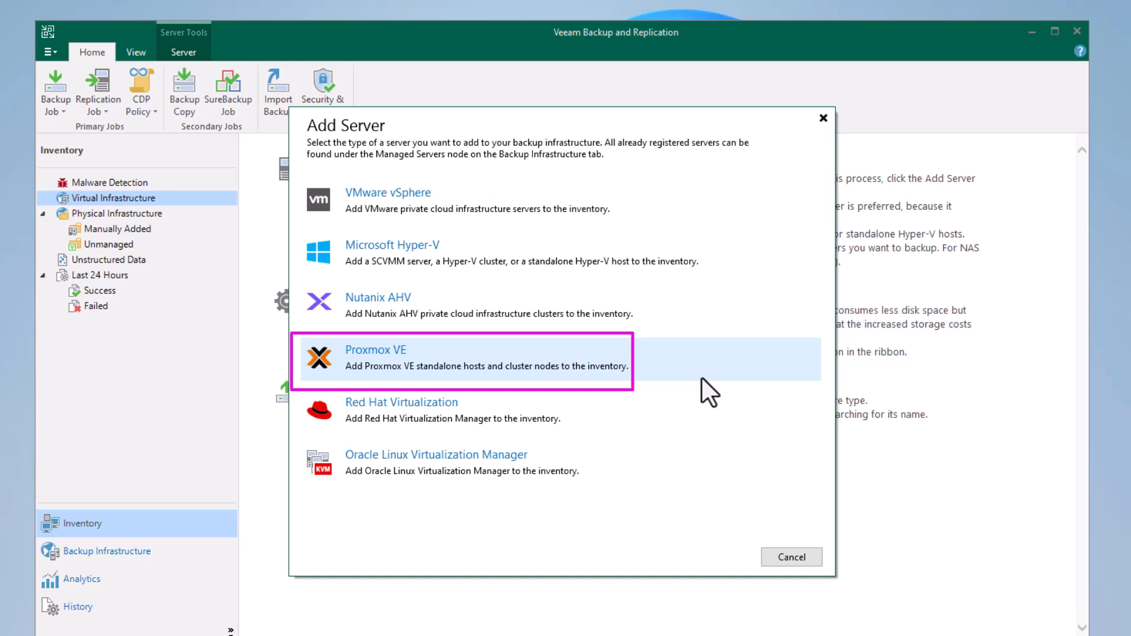
left_click(525, 356)
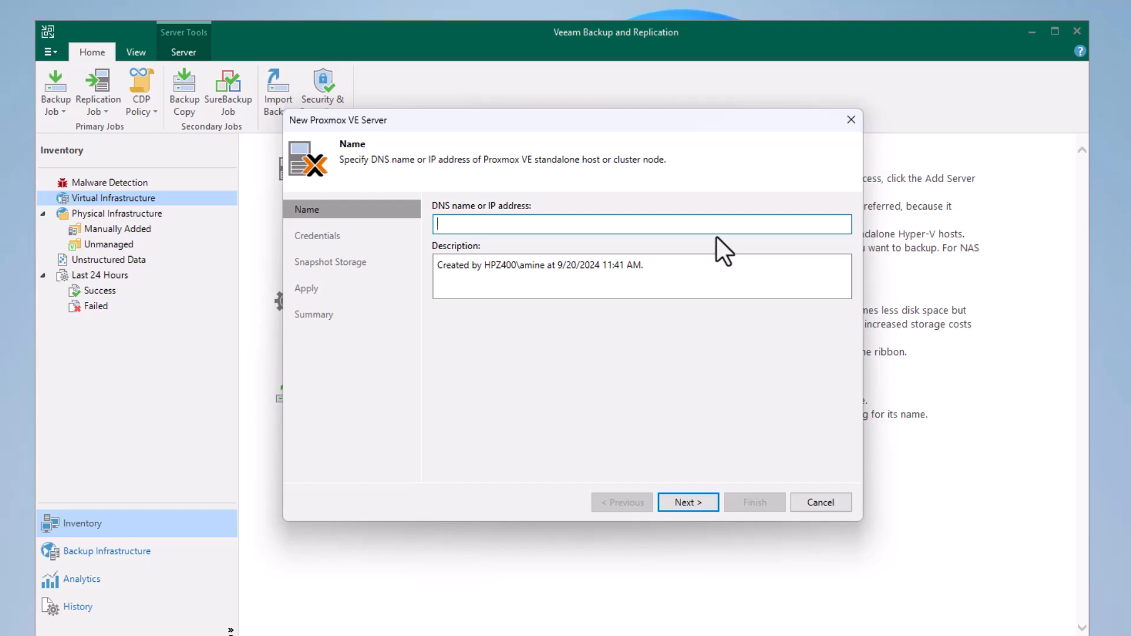
type("192.168.1.201")
left_click(675, 500)
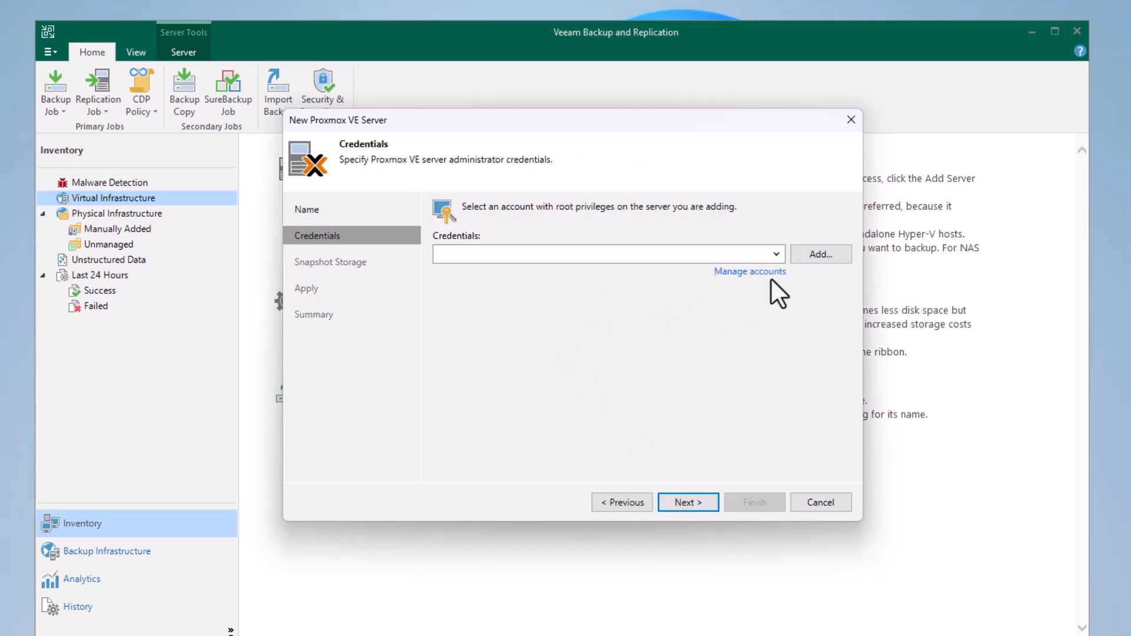
Add credentials for the Proxmox VE server with the username root and the account password.
left_click(822, 256)
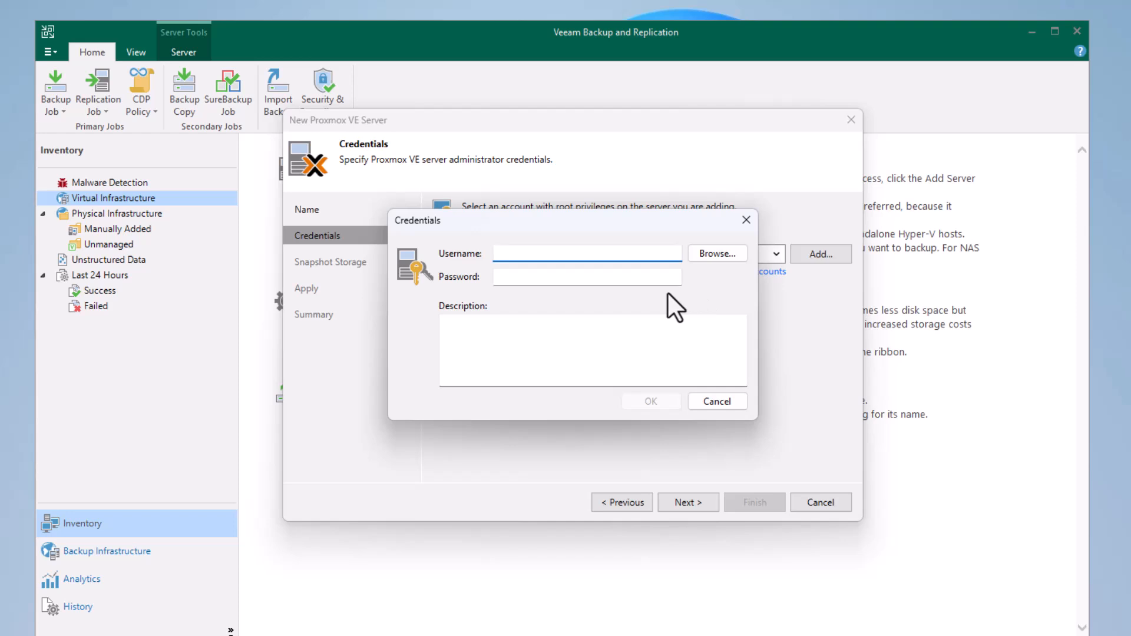
type("root")
left_click(566, 276)
type("****")
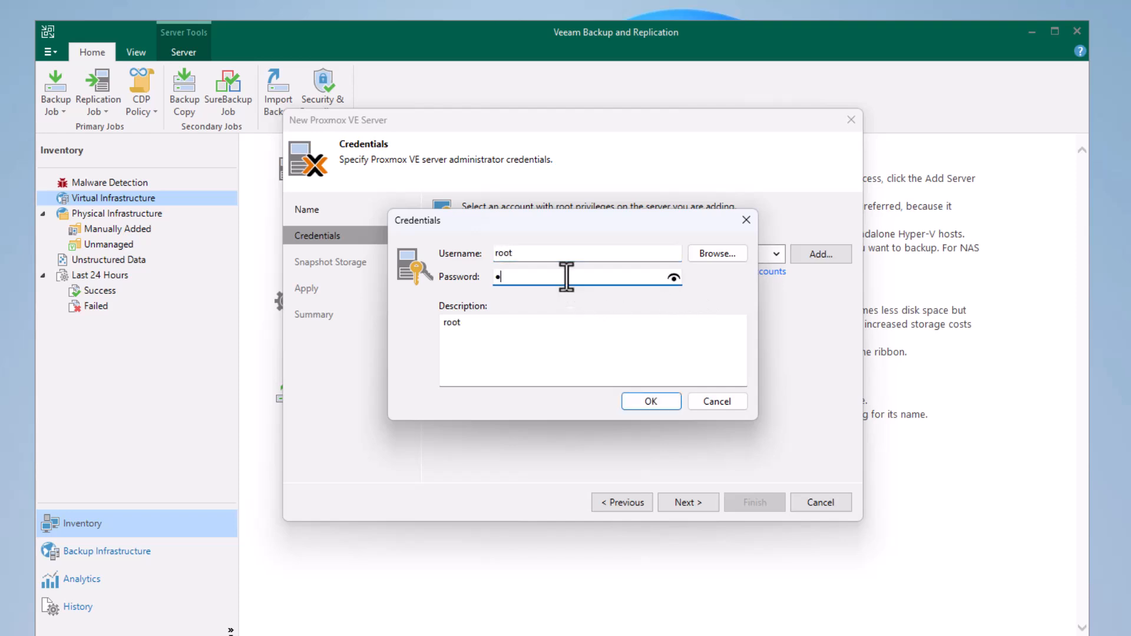
type("****")
left_click(652, 407)
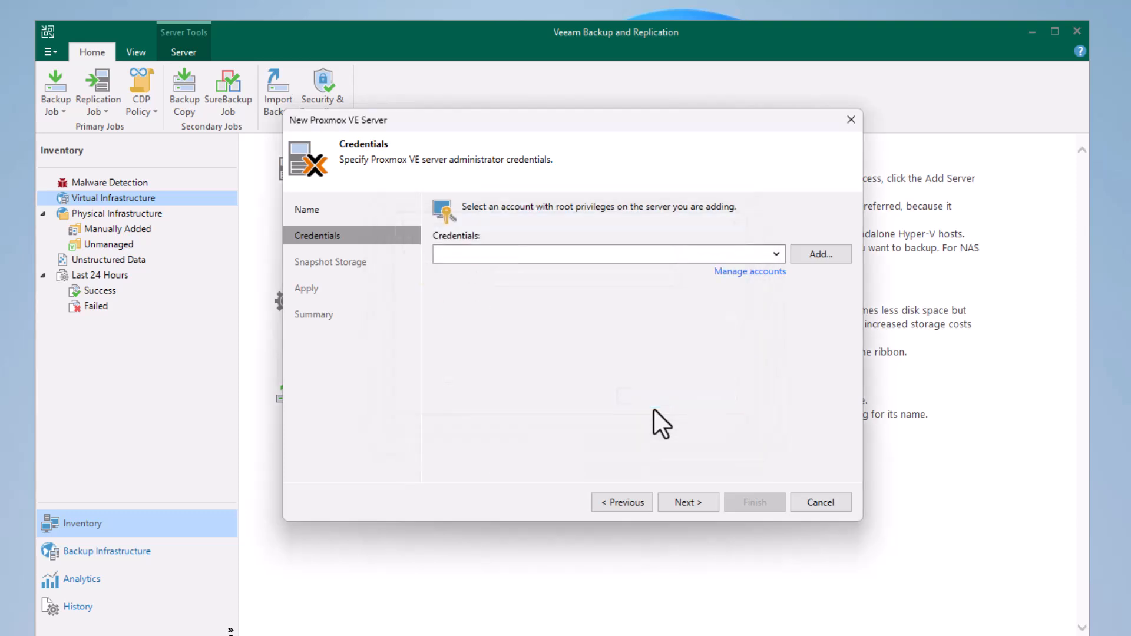
Proceed with the root credentials, trusting the server's SSH key fingerprint and accepting its untrusted certificate.
left_click(698, 502)
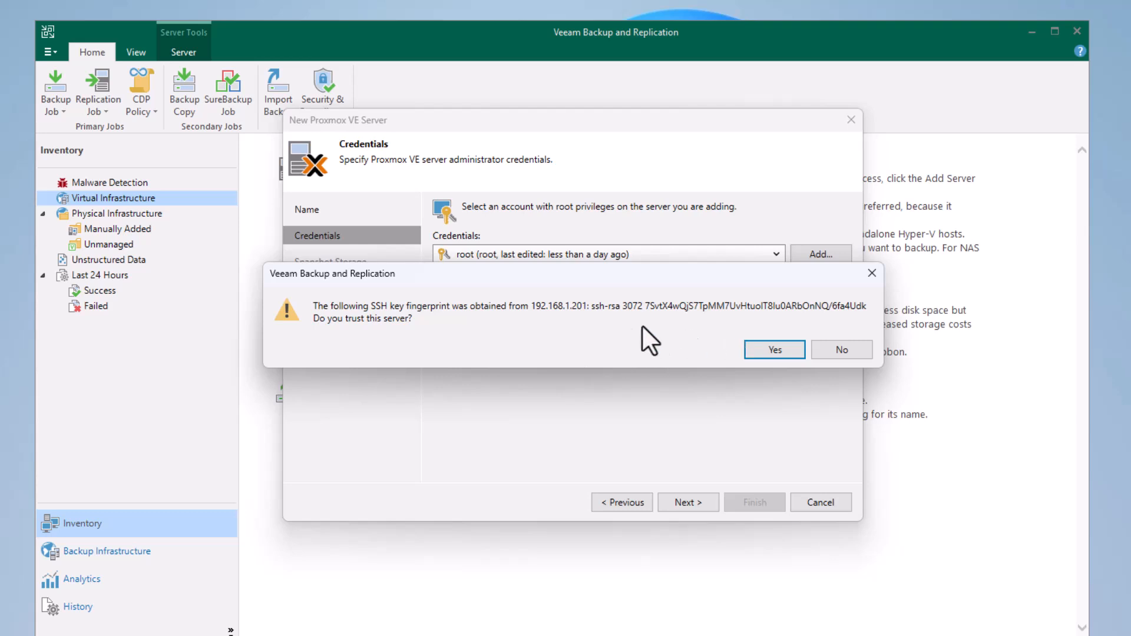
left_click(772, 349)
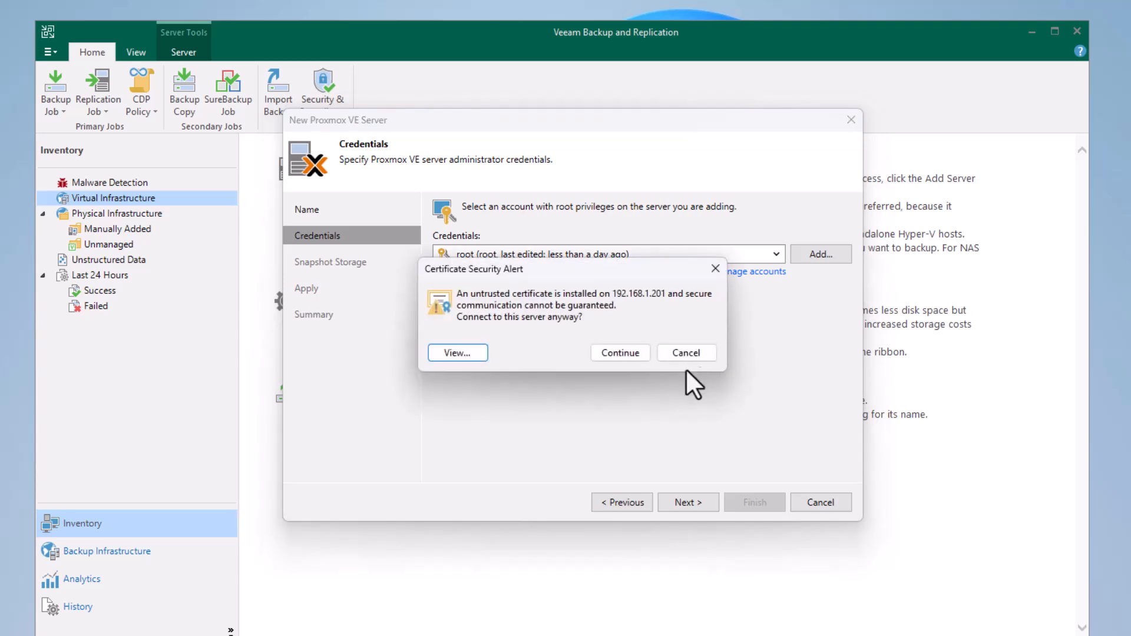
left_click(613, 355)
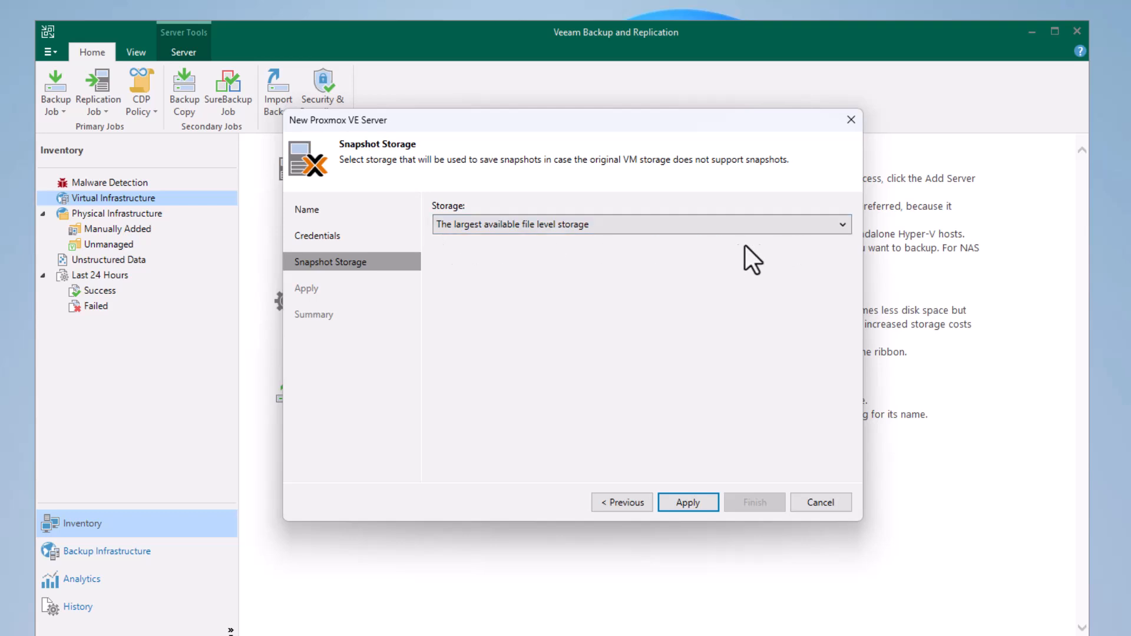
Choose Storage (1.31 TB) as the snapshot storage and complete the Proxmox VE server registration.
left_click(840, 225)
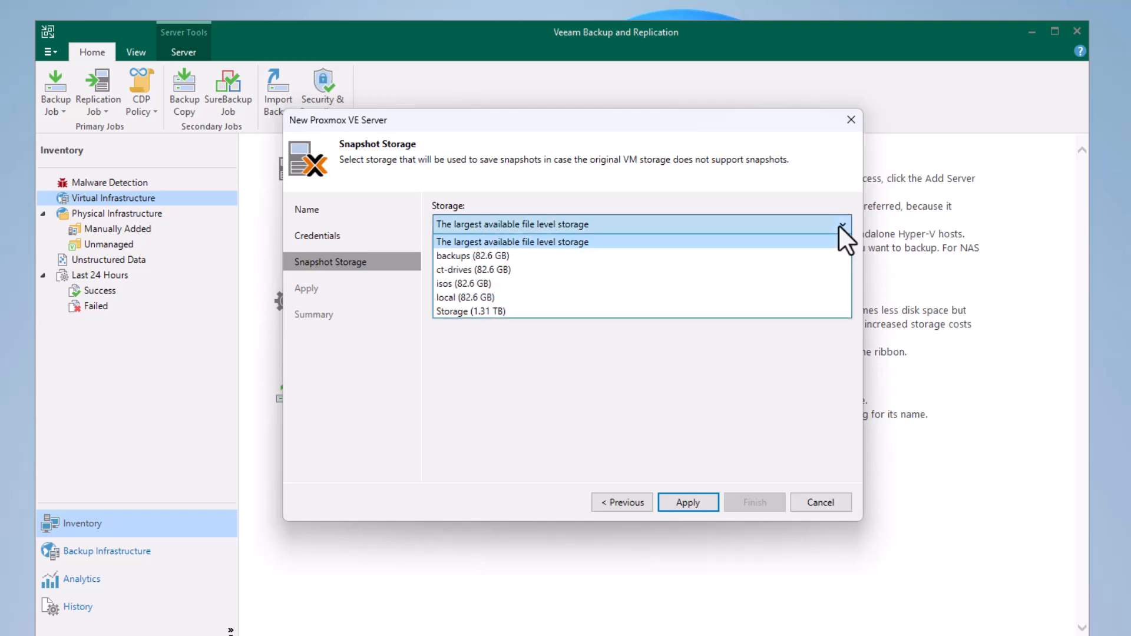
left_click(457, 311)
left_click(679, 500)
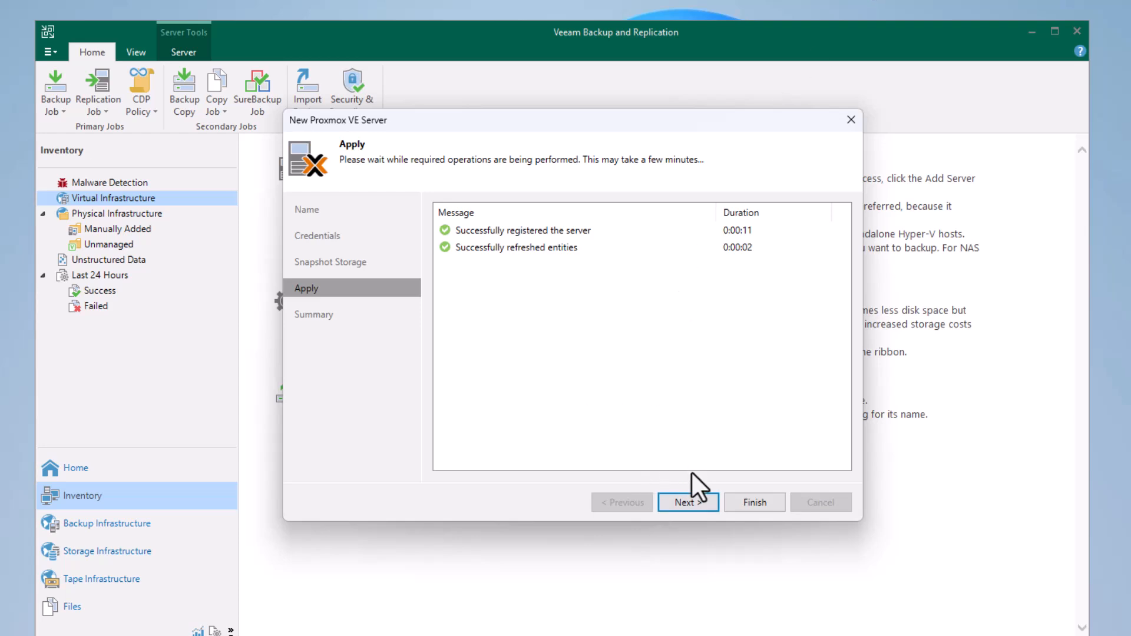
left_click(694, 497)
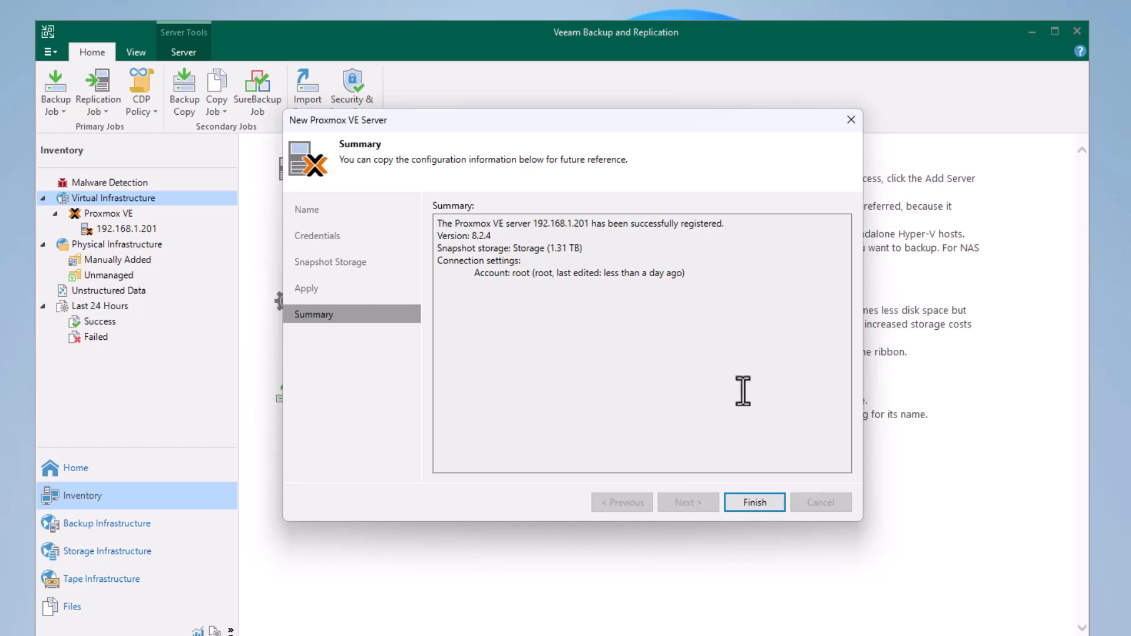
left_click(758, 503)
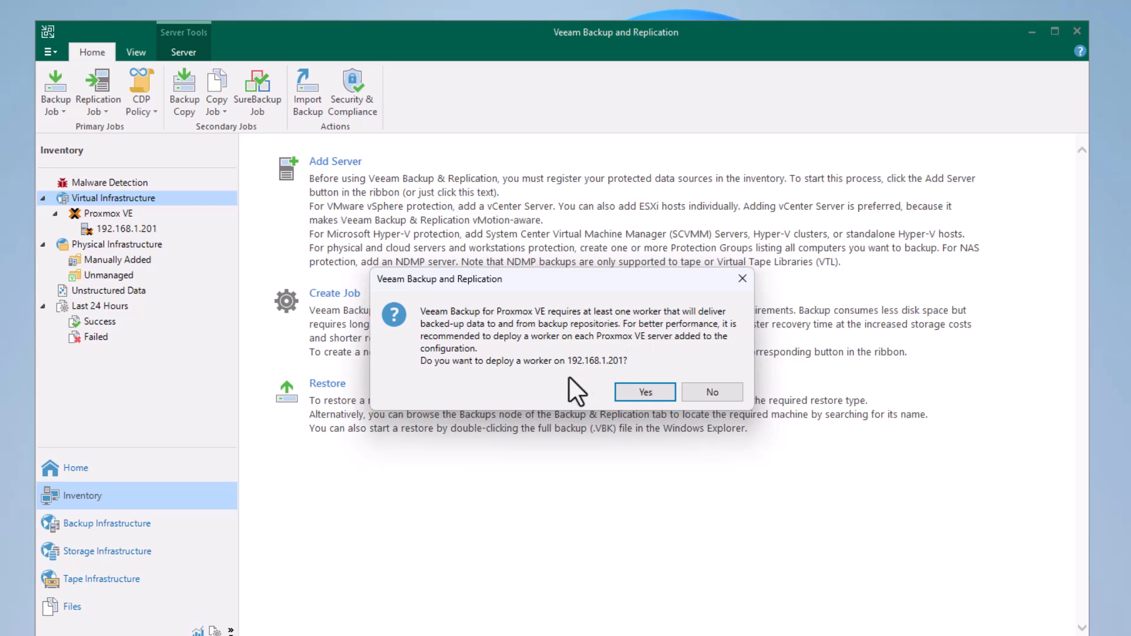
Agree to deploy a worker on 192.168.1.201, naming it pve-worker and placing it on Storage.
left_click(639, 389)
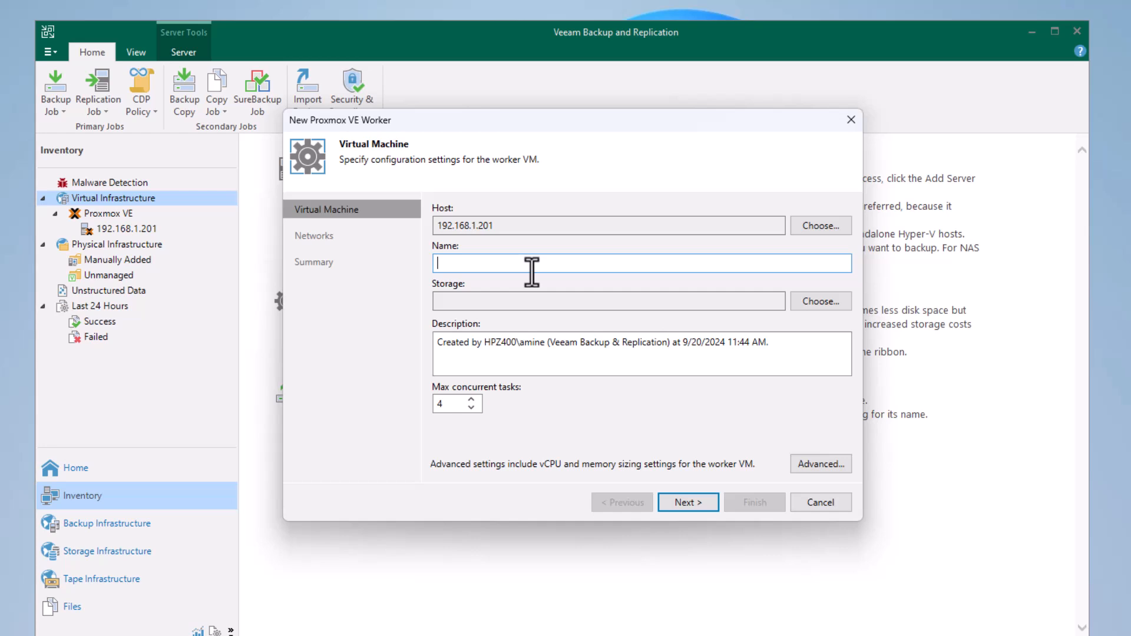
type("pve-worker")
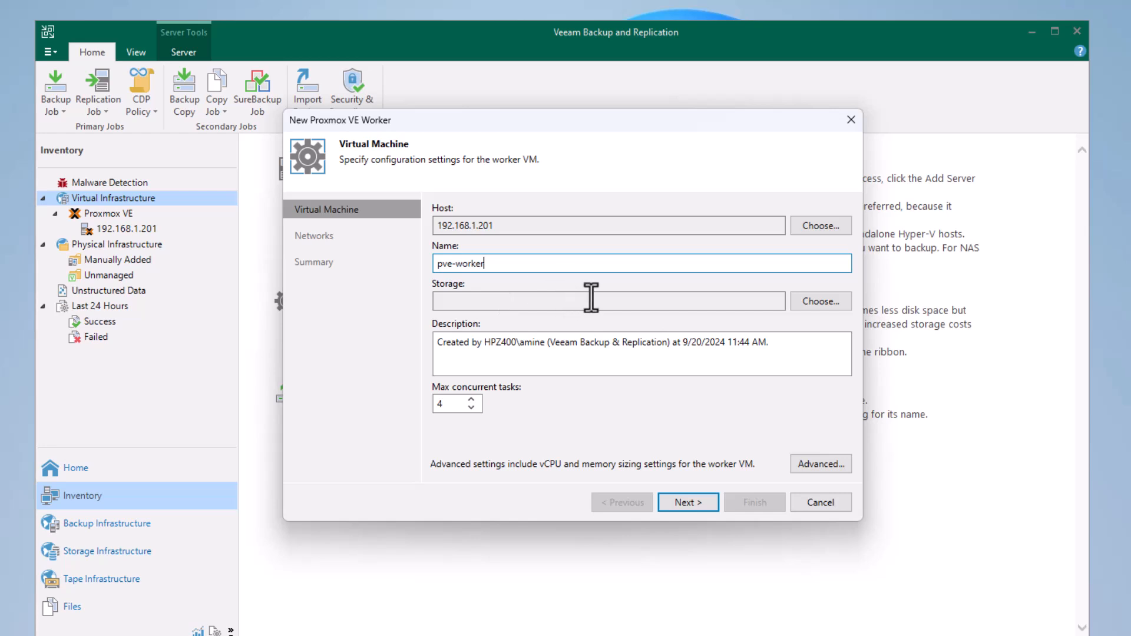
left_click(817, 298)
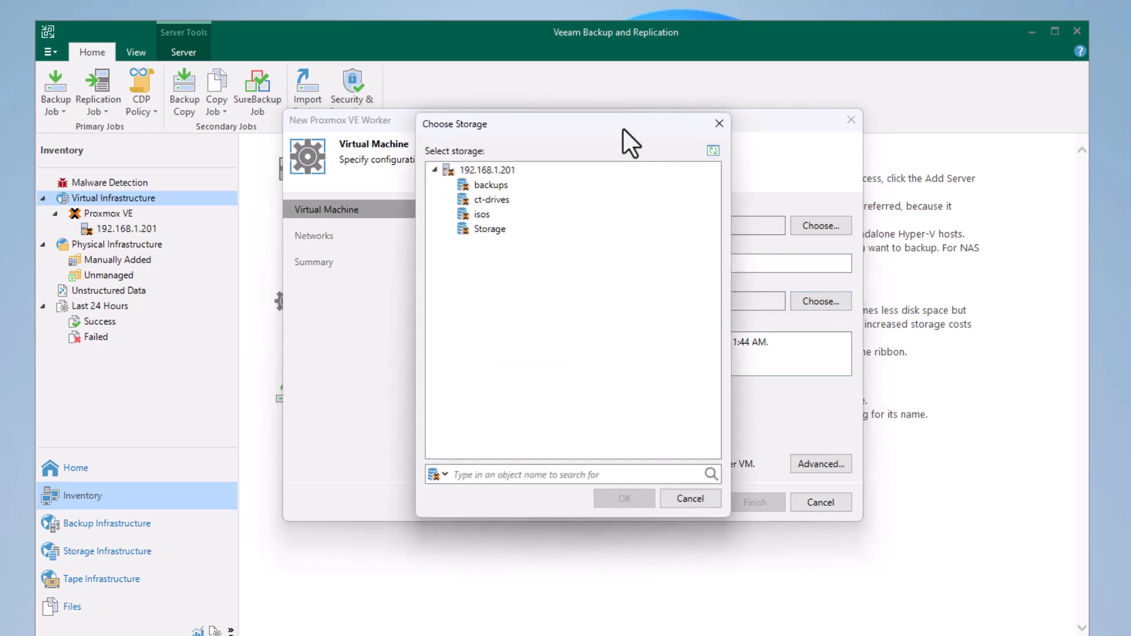
left_click(480, 229)
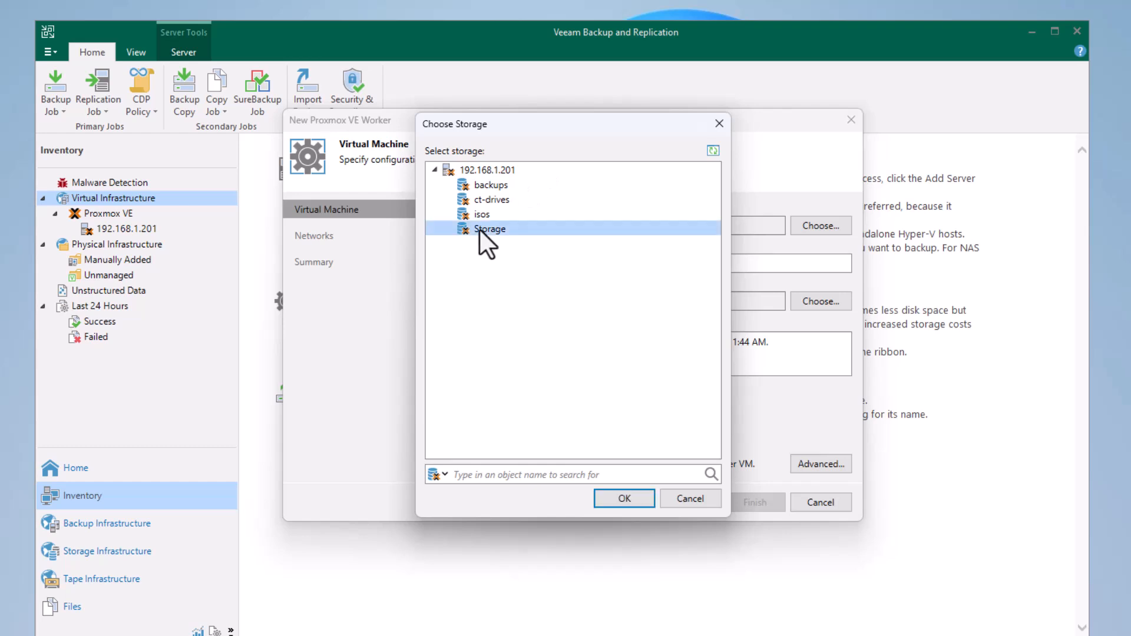
left_click(616, 500)
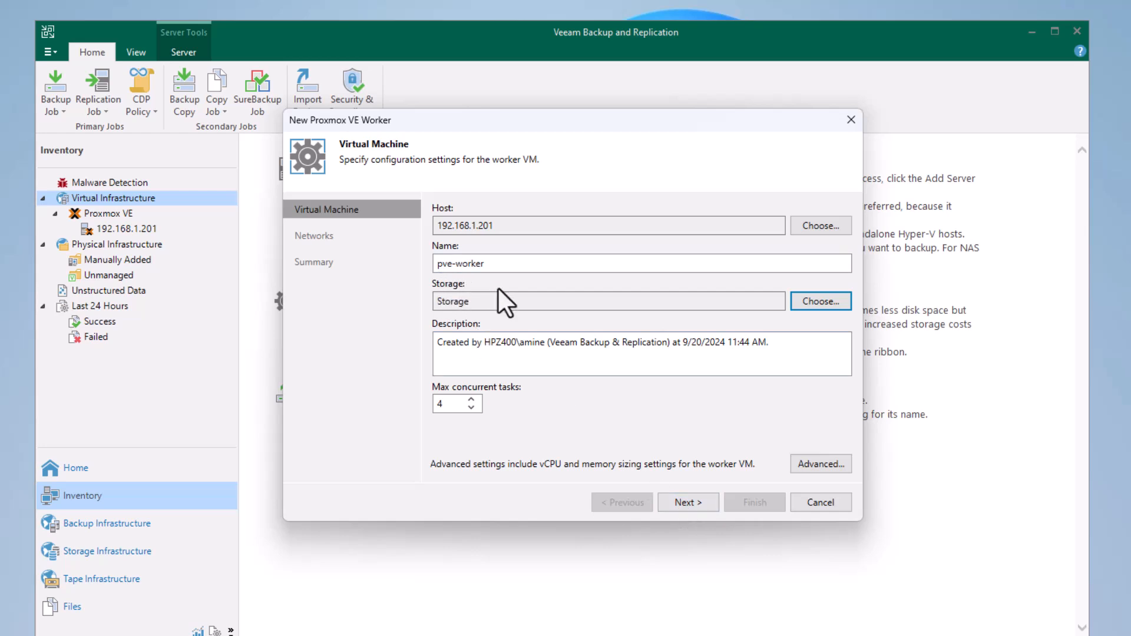
left_click(681, 504)
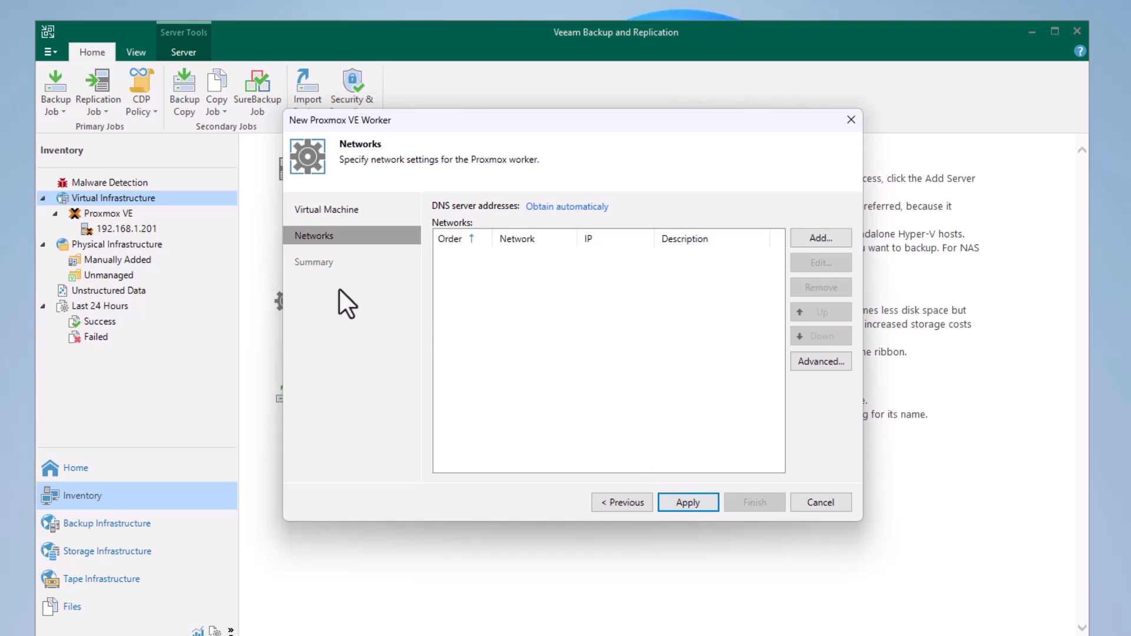
Add the vmbr0 network to the worker with the static IP address 192.168.1.203.
left_click(809, 230)
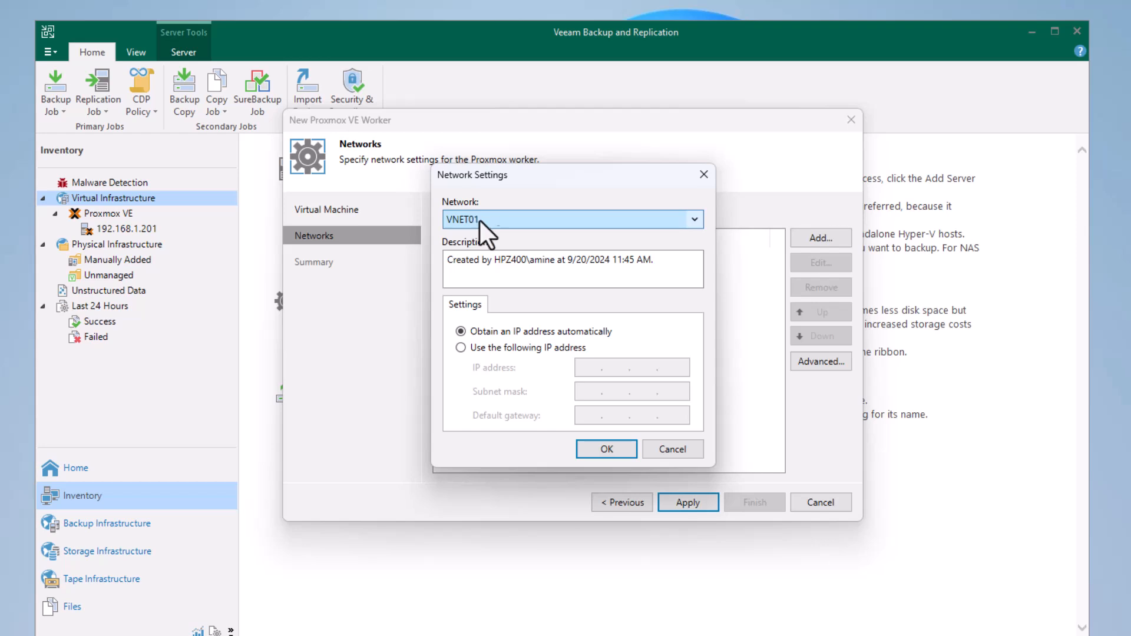
left_click(693, 220)
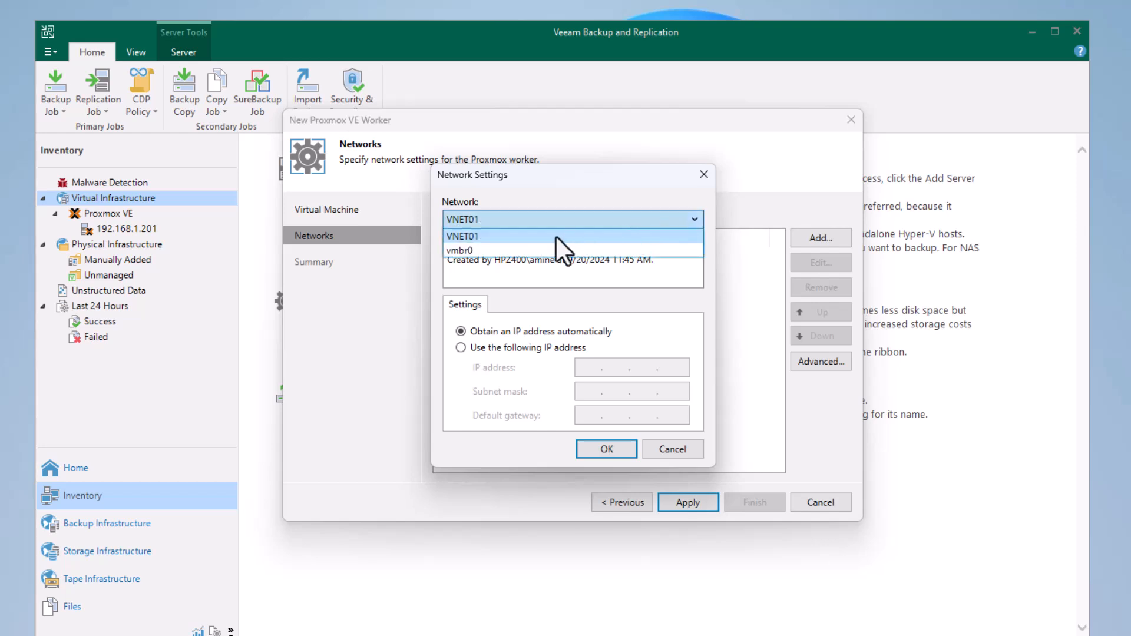
left_click(476, 252)
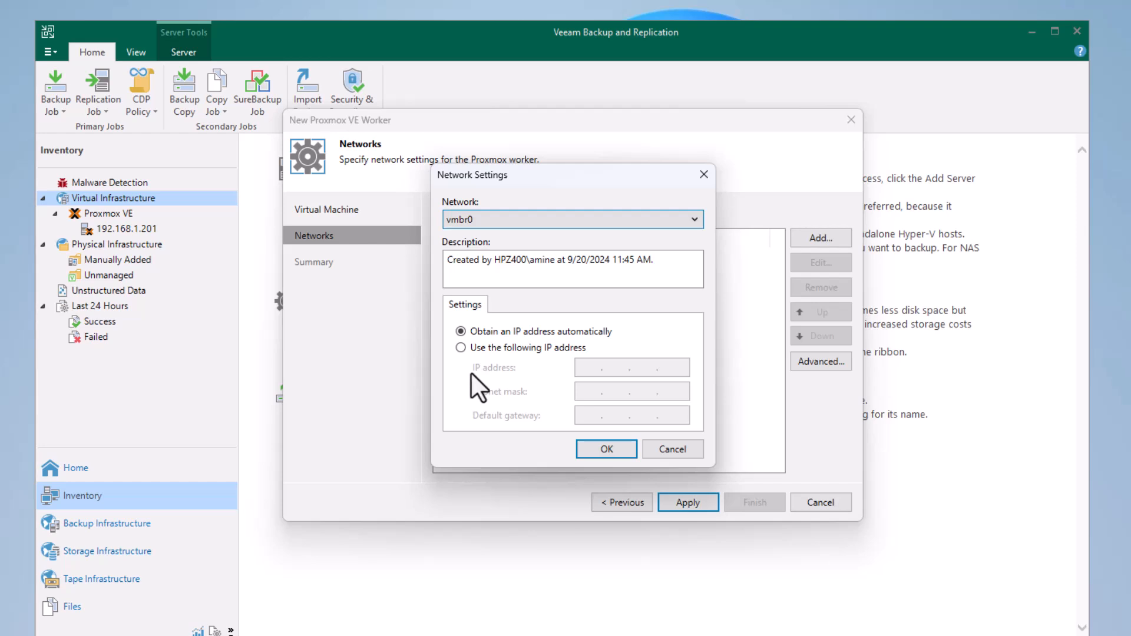
left_click(469, 347)
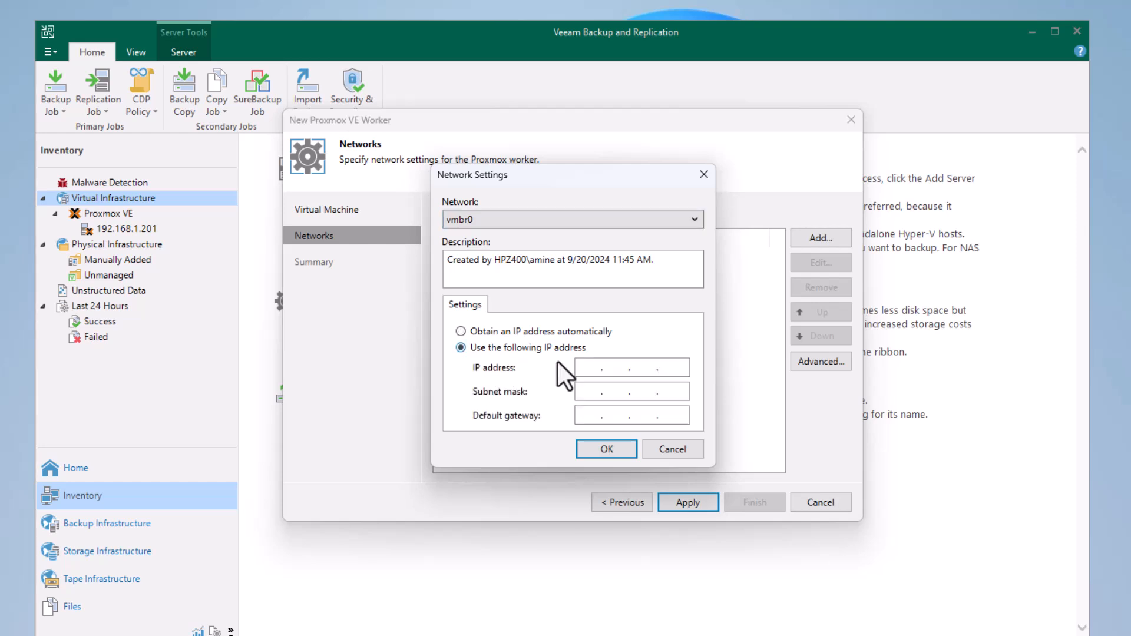
type("192.")
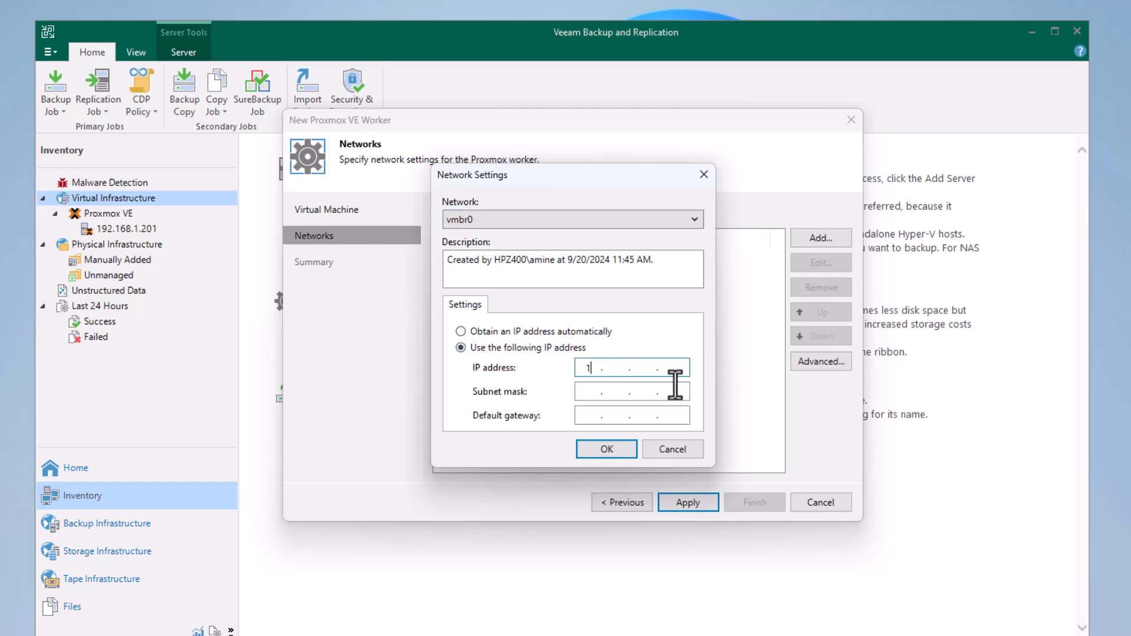
type("168.1.203")
Set the subnet mask of the worker's vmbr0 network to 255.255.255.0.
left_click(644, 391)
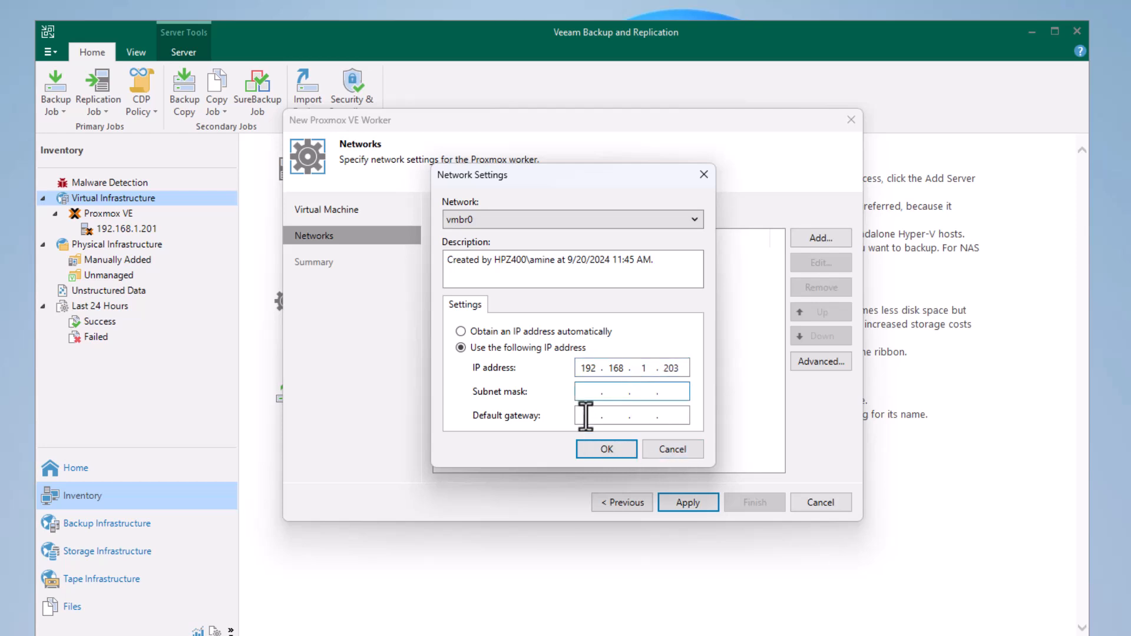
key("Left")
type("255 . 225")
key("Left")
type("255.255.0")
Set the network's default gateway to 192.168.1.2 and save the vmbr0 network settings.
left_click(584, 416)
type("192 . ")
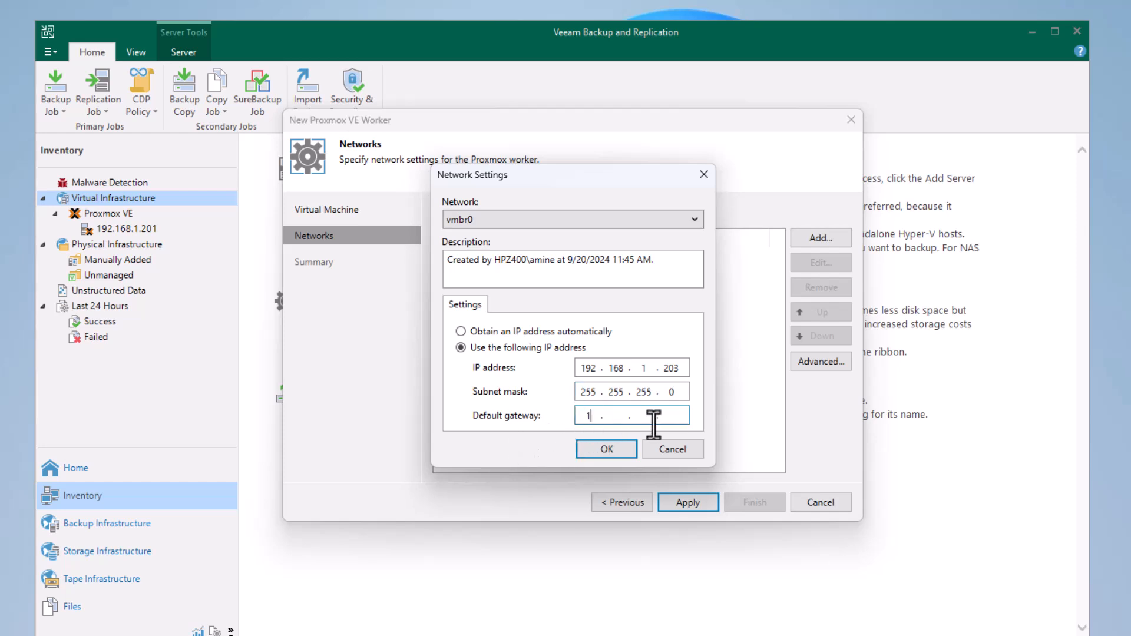
type("168 . 1 . 2")
left_click(611, 448)
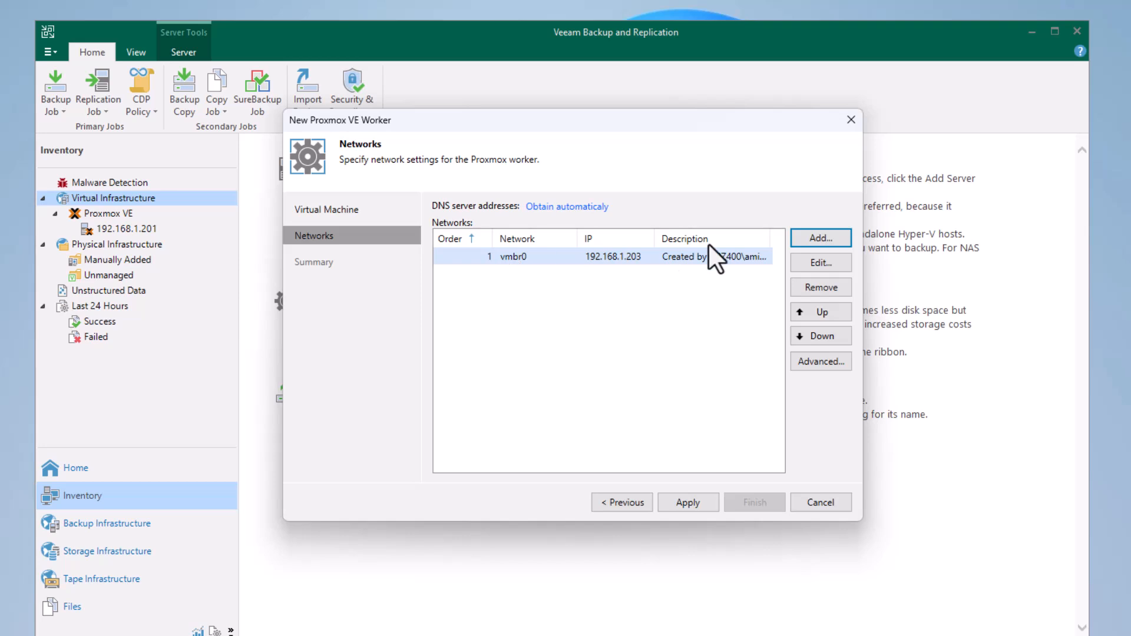
Try to apply the worker's network settings with DNS server addresses obtained automatically.
left_click(691, 500)
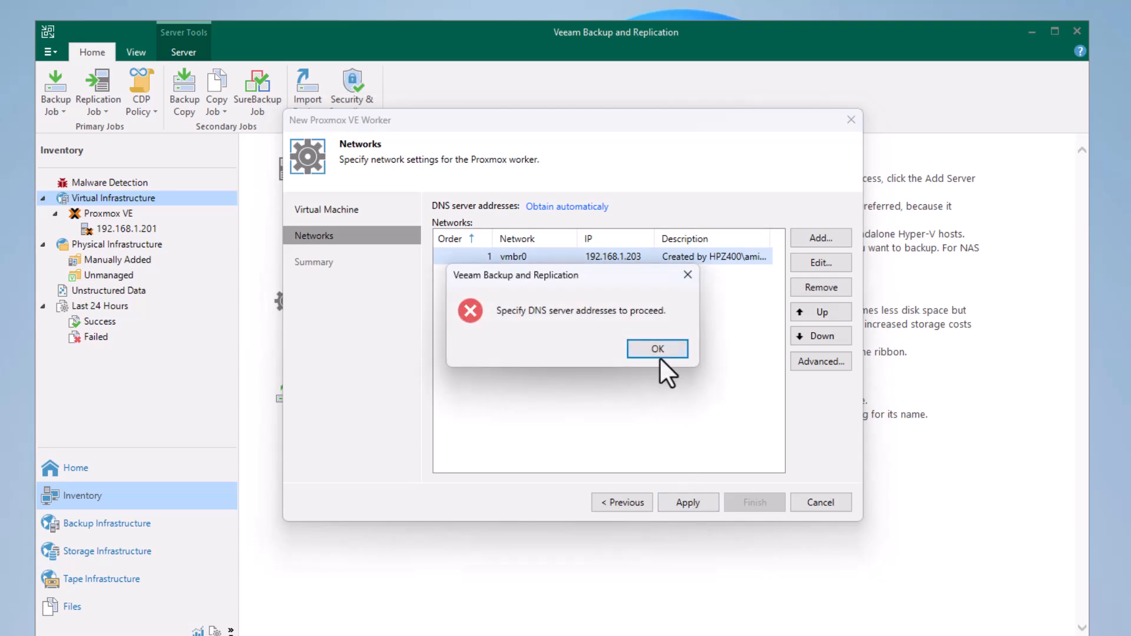
left_click(659, 350)
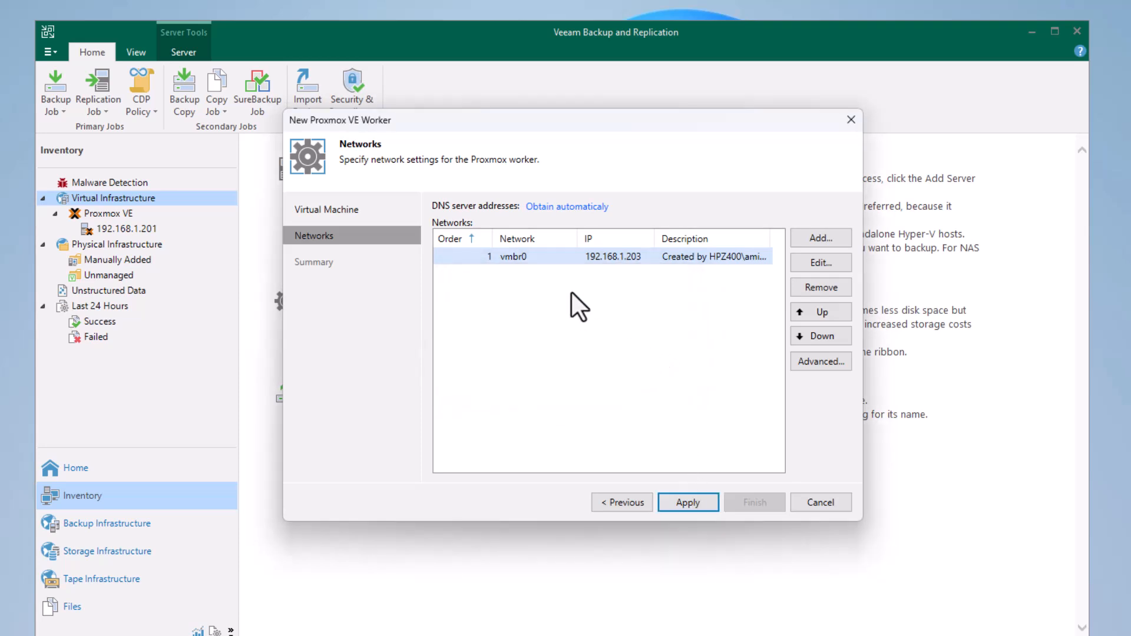
left_click(689, 500)
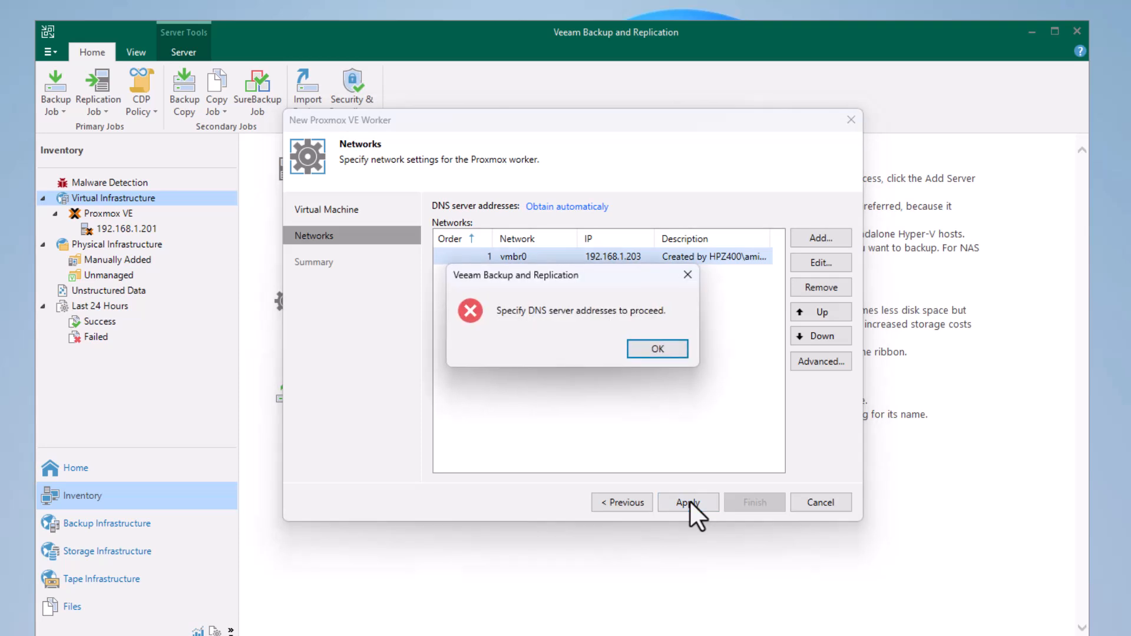
left_click(651, 348)
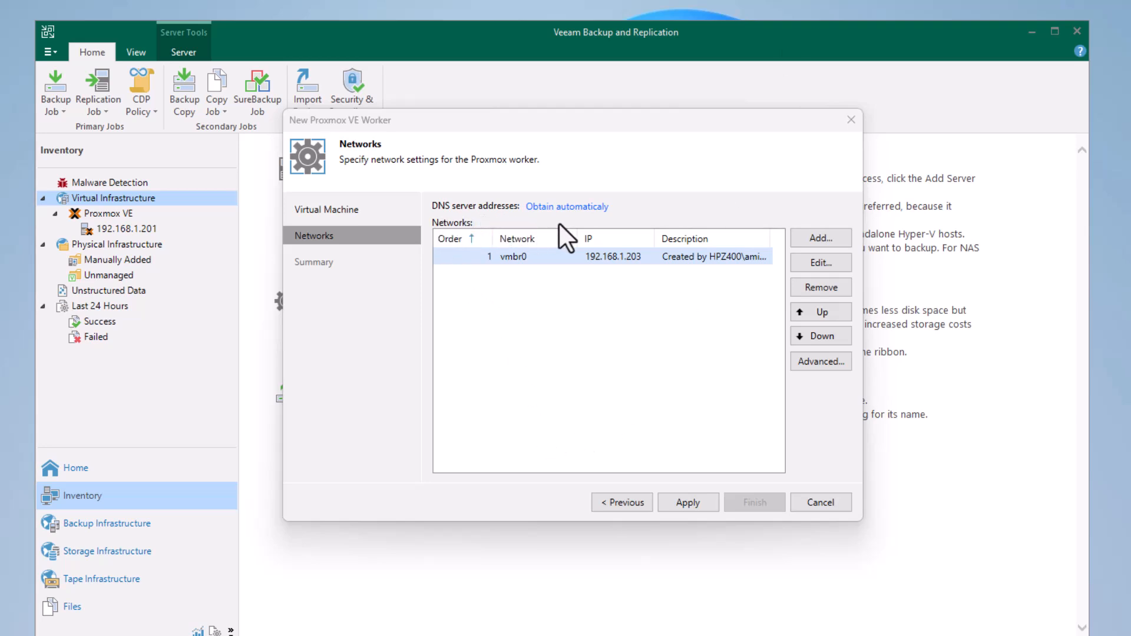
Use 8.8.8.8 as the worker's preferred DNS server and finish the worker setup with its configuration test enabled.
left_click(577, 209)
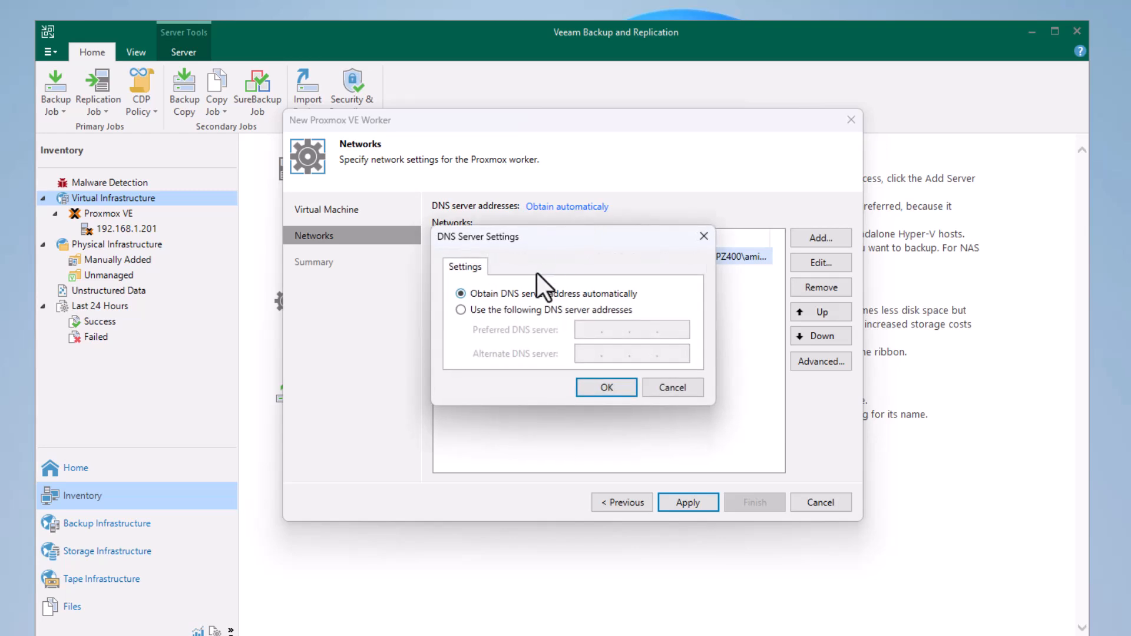
left_click(472, 311)
left_click(578, 330)
type("8 . 8 . 8 . 8")
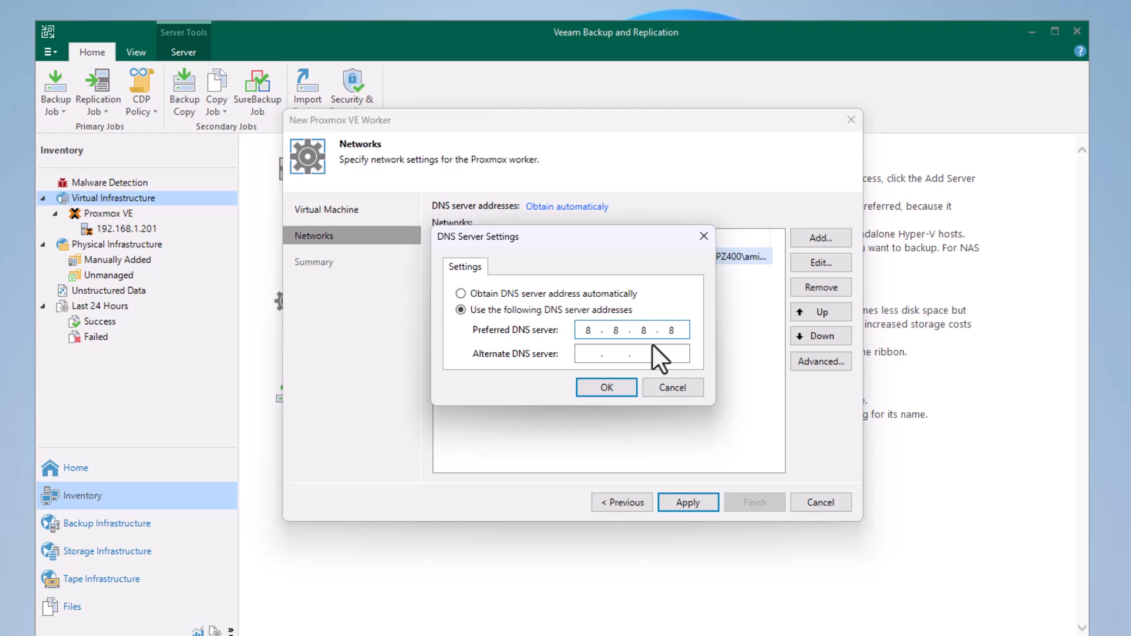
left_click(613, 390)
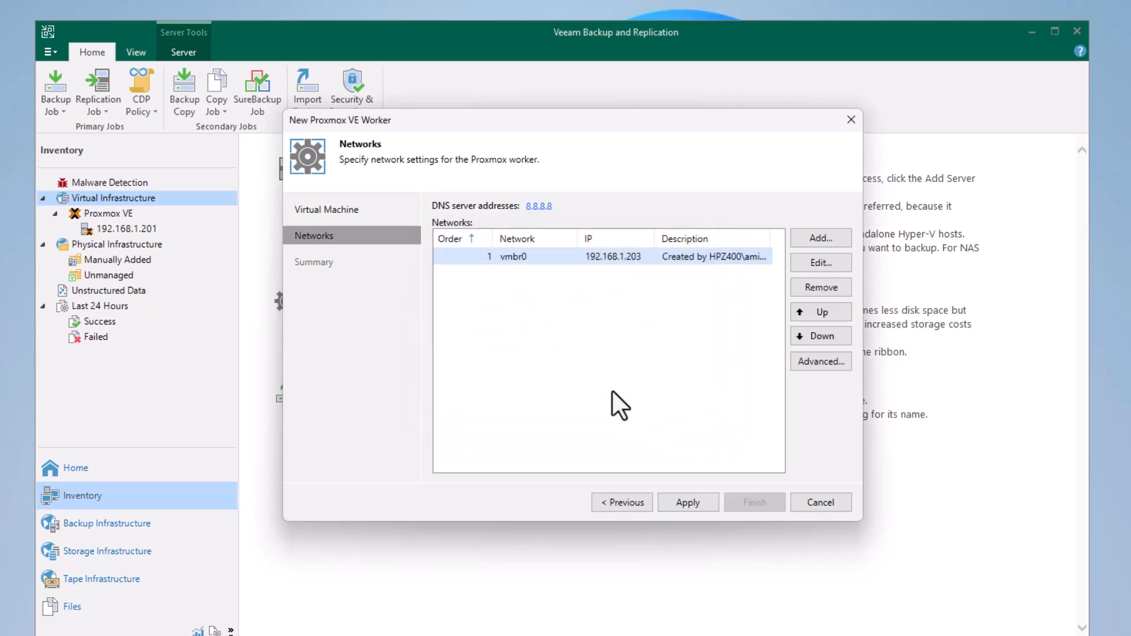
left_click(689, 502)
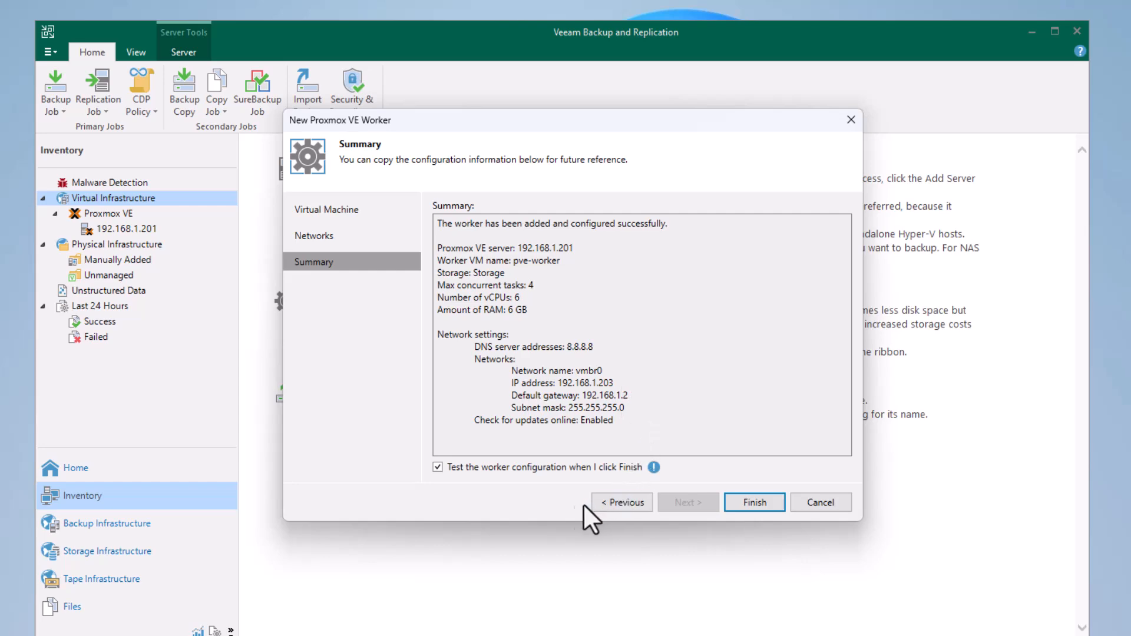
left_click(746, 502)
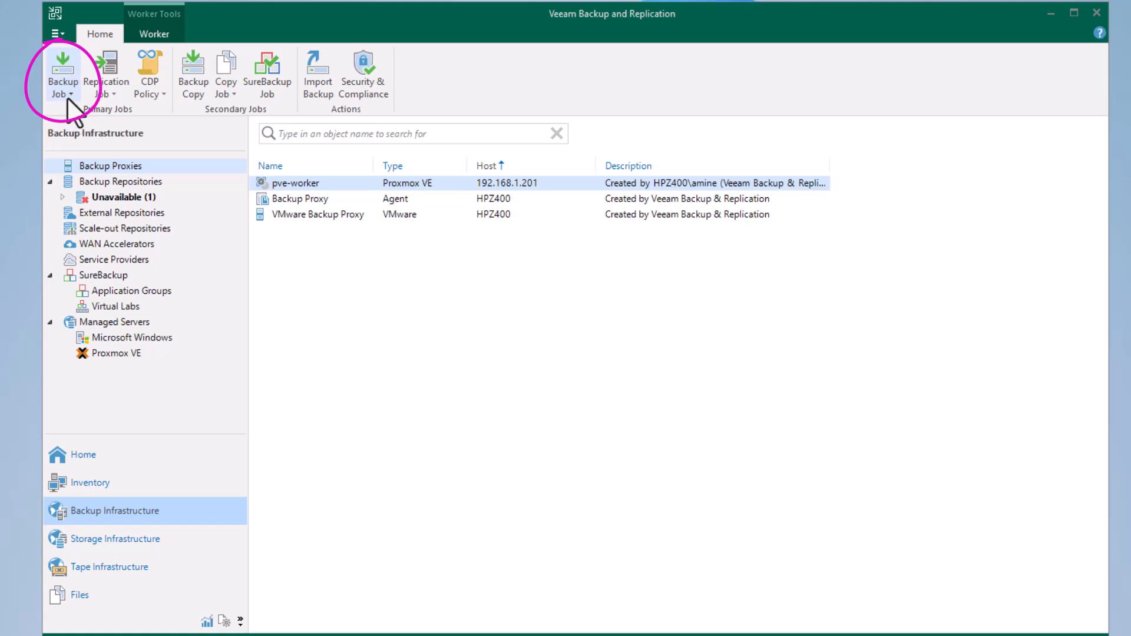
Start a new virtual machine backup job.
left_click(68, 83)
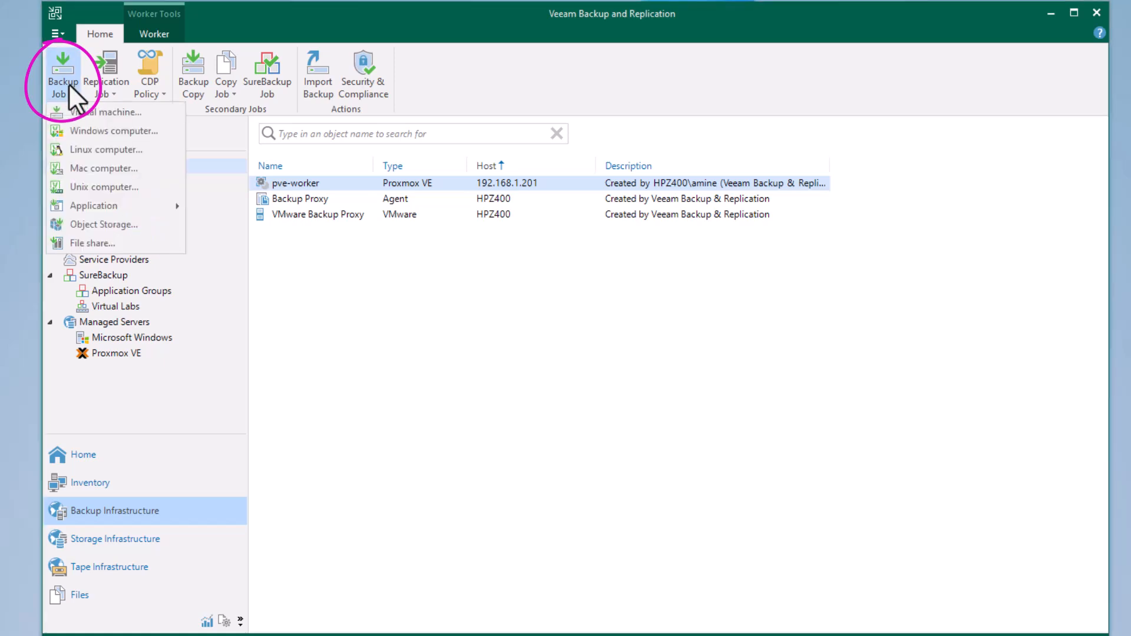
left_click(92, 112)
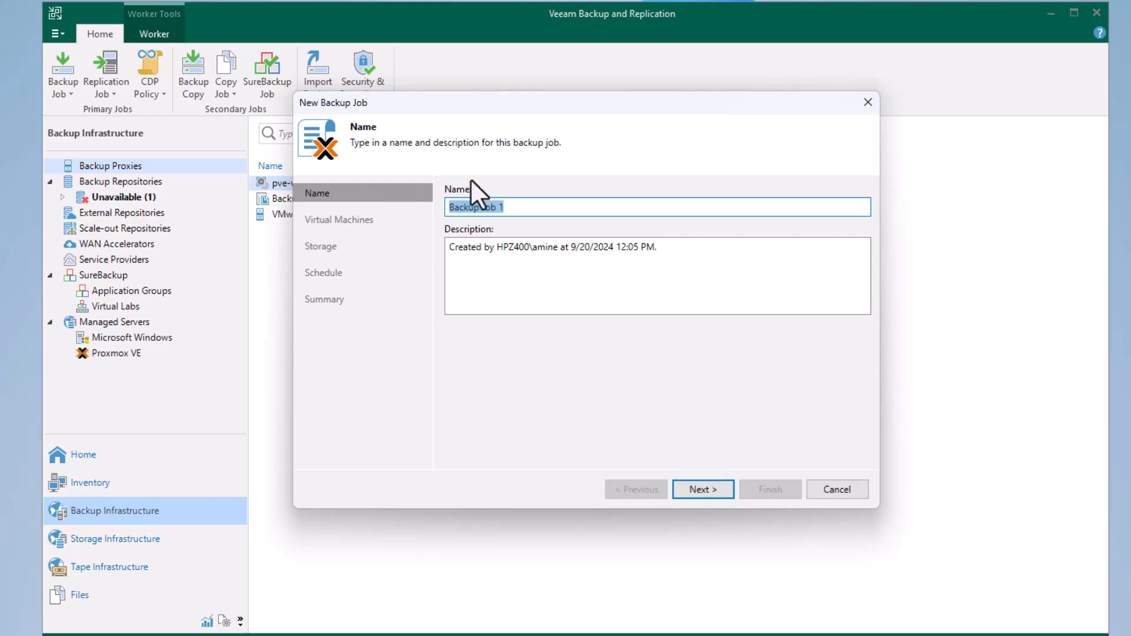
mouse_move(491, 113)
left_mouse_down()
mouse_move(473, 107)
mouse_move(474, 118)
left_mouse_up()
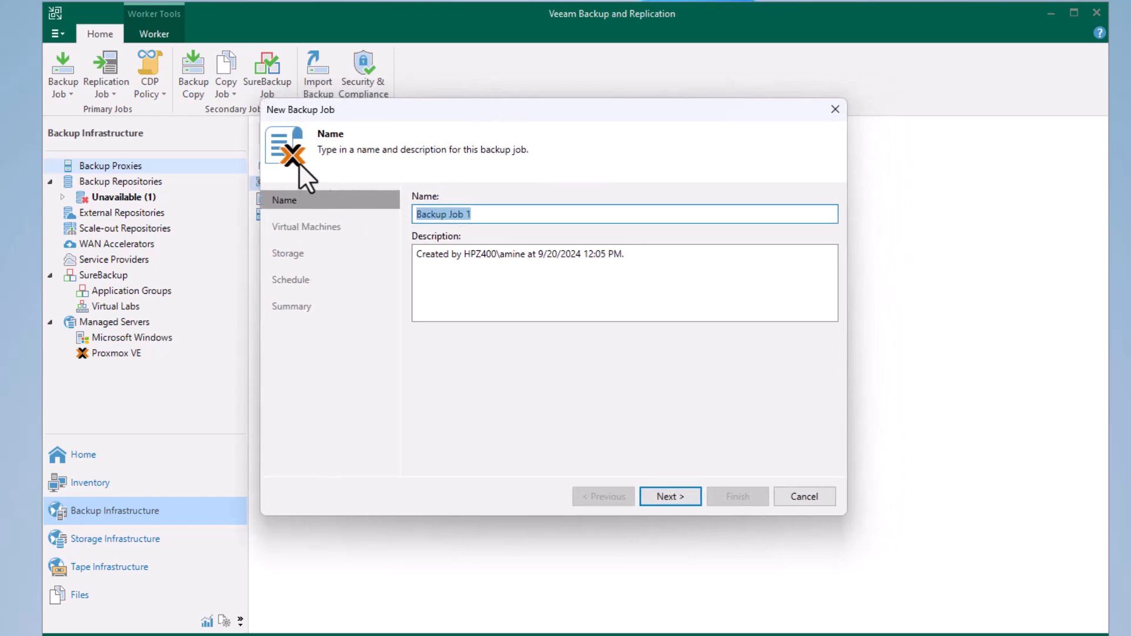
Name the backup job Backup Container.
left_click(500, 214)
key("BackSpace")
key("BackSpace")
key("BackSpace")
key("BackSpace")
key("BackSpace")
key("BackSpace")
type("Container")
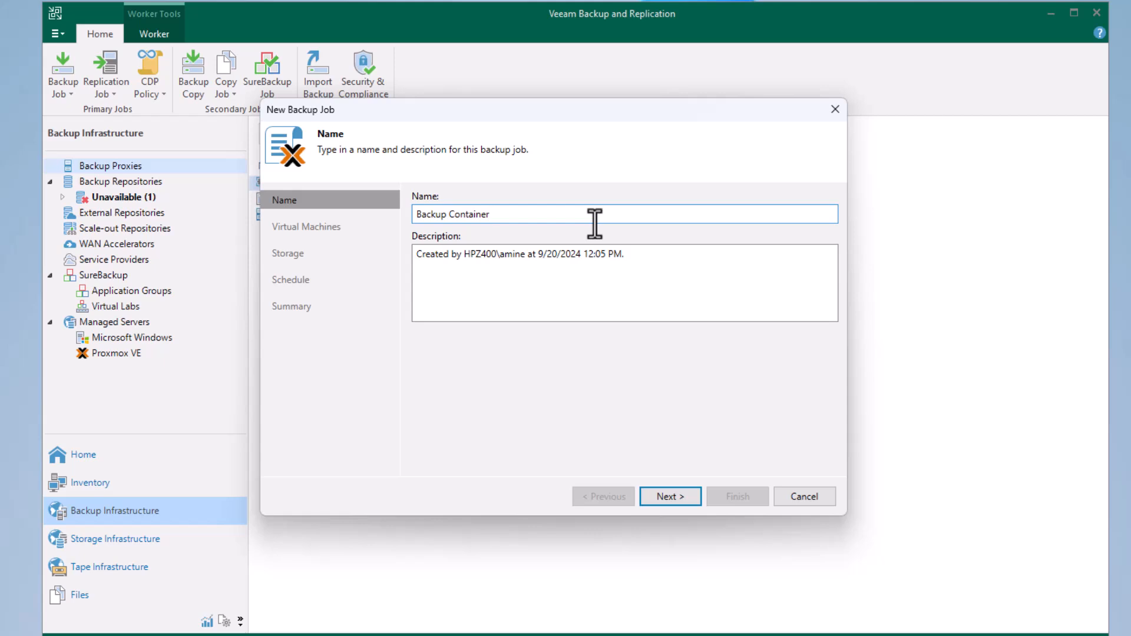
Rename the backup job to Backup 01 and proceed to choosing its virtual machines.
key("BackSpace")
key("BackSpace")
key("BackSpace")
key("BackSpace")
key("BackSpace")
key("BackSpace")
key("BackSpace")
key("BackSpace")
key("BackSpace")
key("BackSpace")
type("01")
left_click(657, 498)
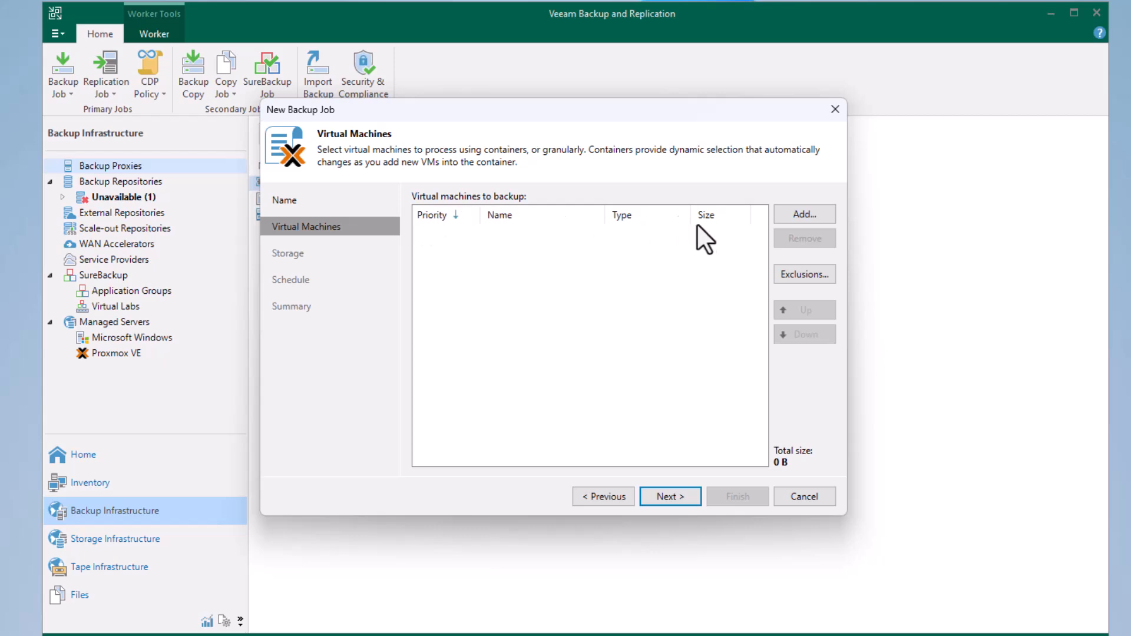
Add the Ubuntu-24.04 virtual machine from host 192.168.1.201 to the backup job and proceed to storage.
left_click(805, 215)
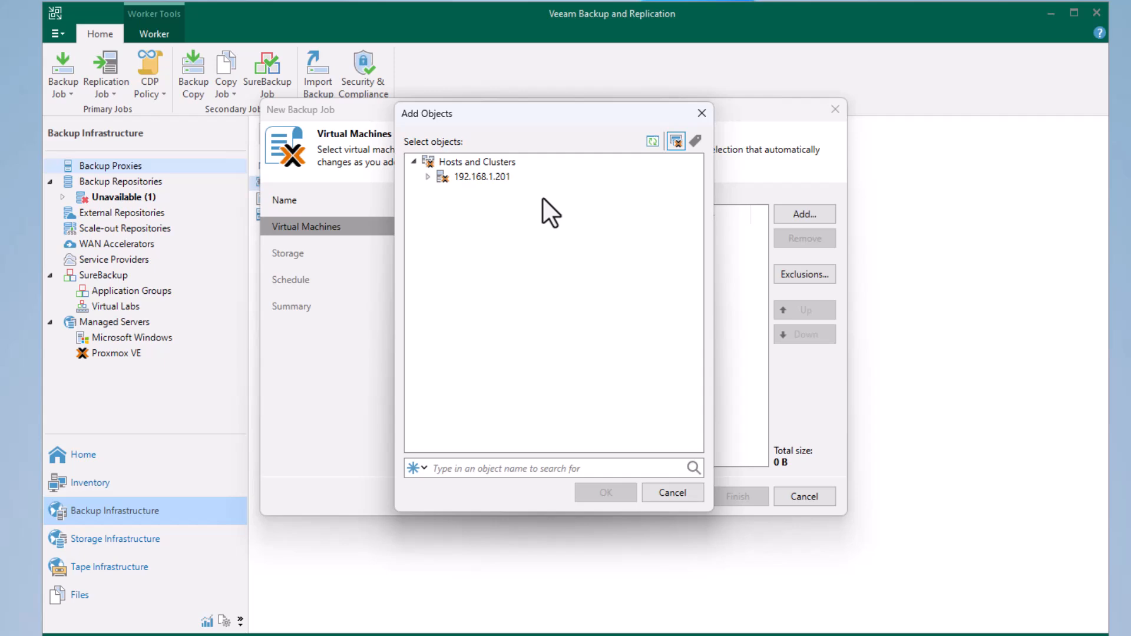
left_click(425, 178)
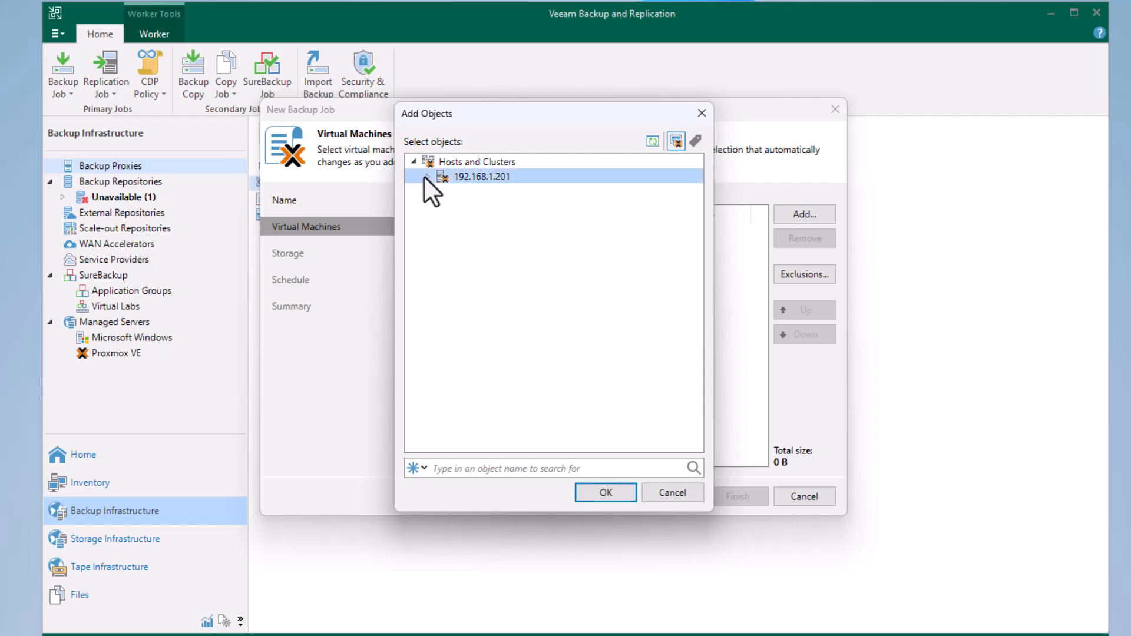
left_click(427, 178)
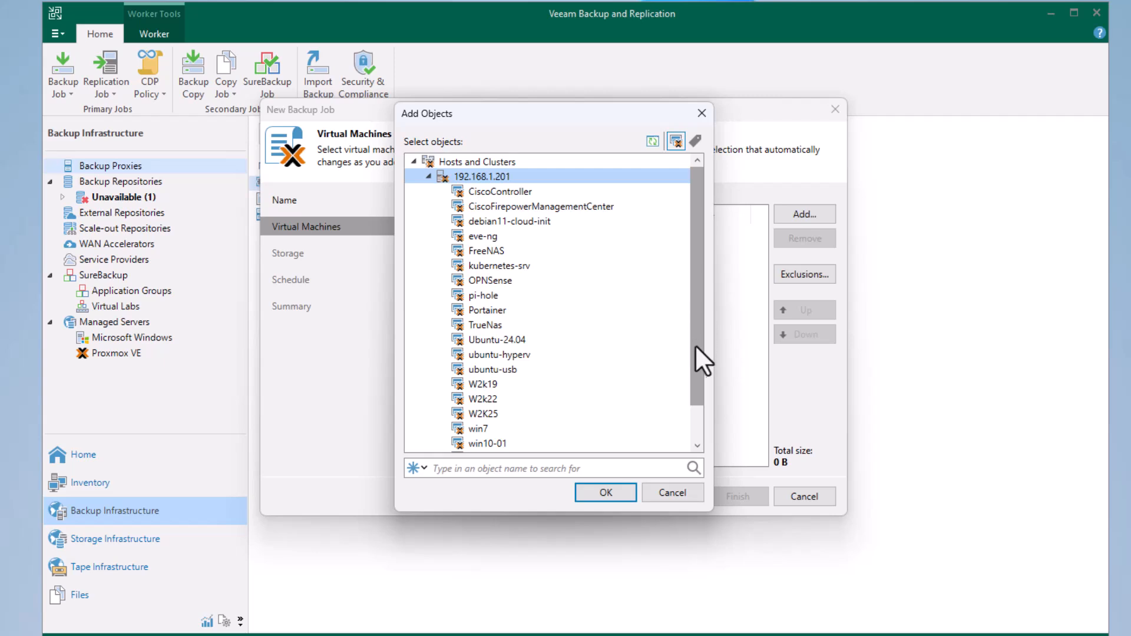
left_click_drag(695, 397, 689, 475)
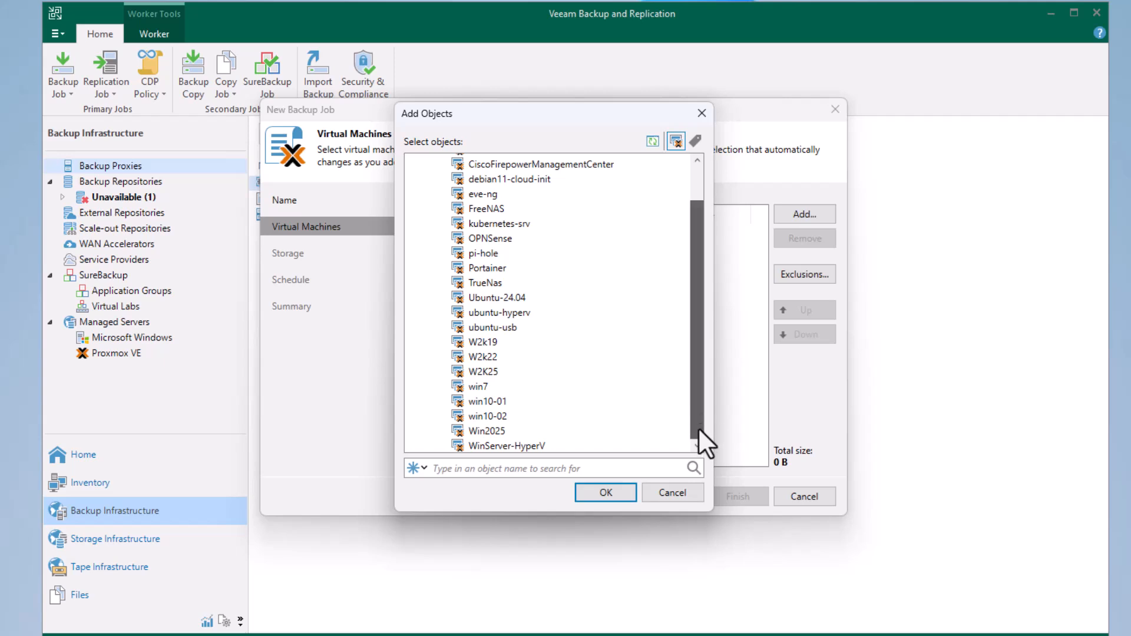
left_click_drag(698, 436, 697, 344)
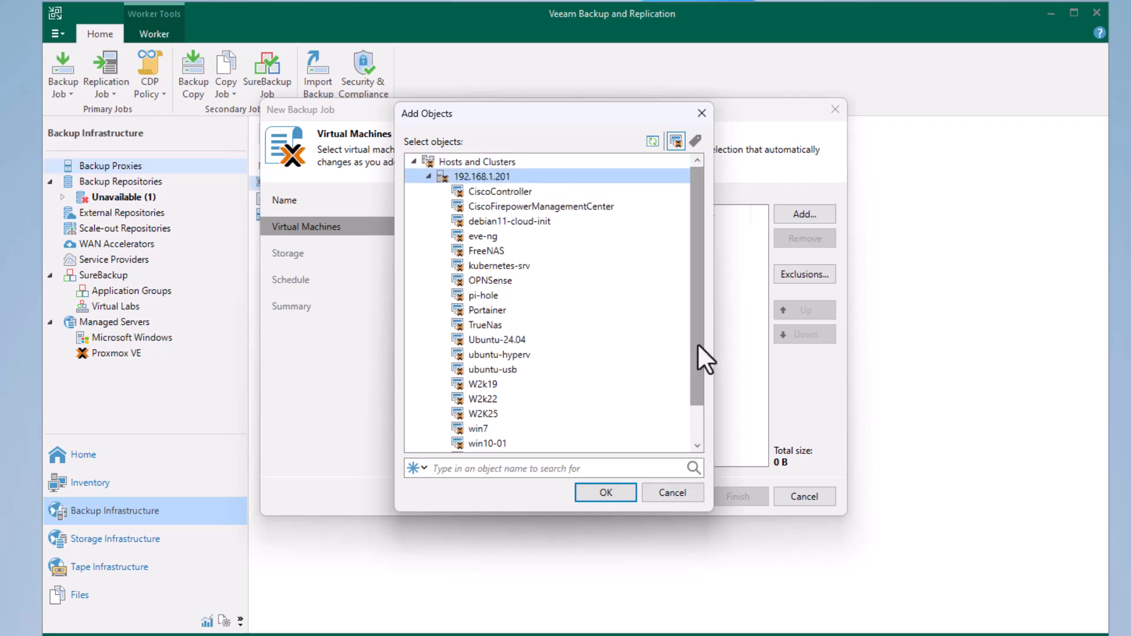
left_click(496, 339)
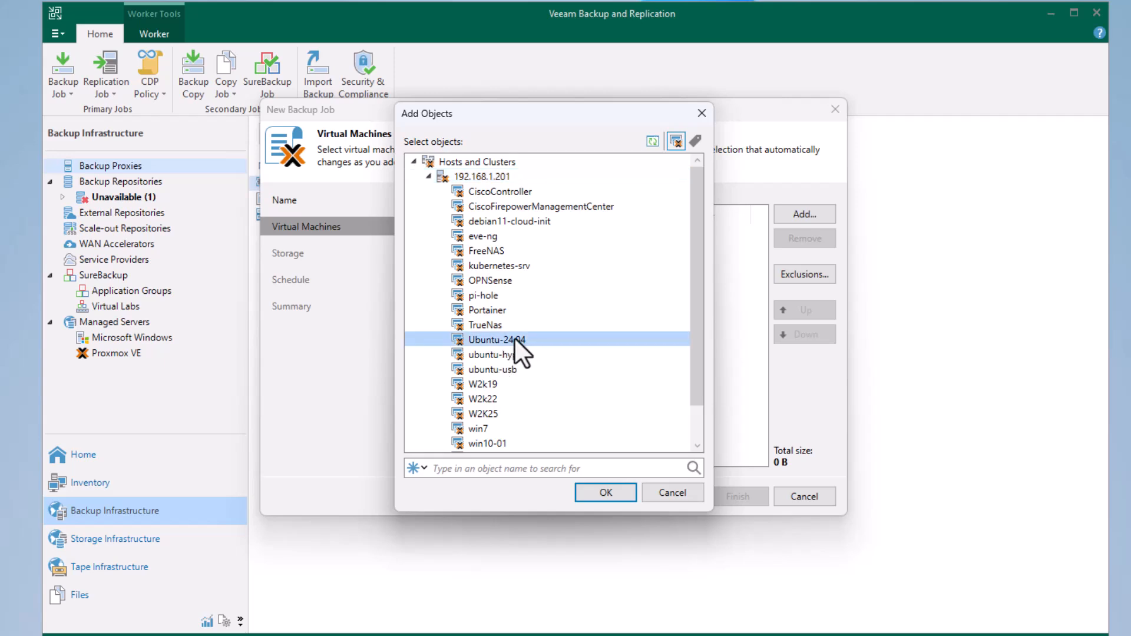
left_click(605, 492)
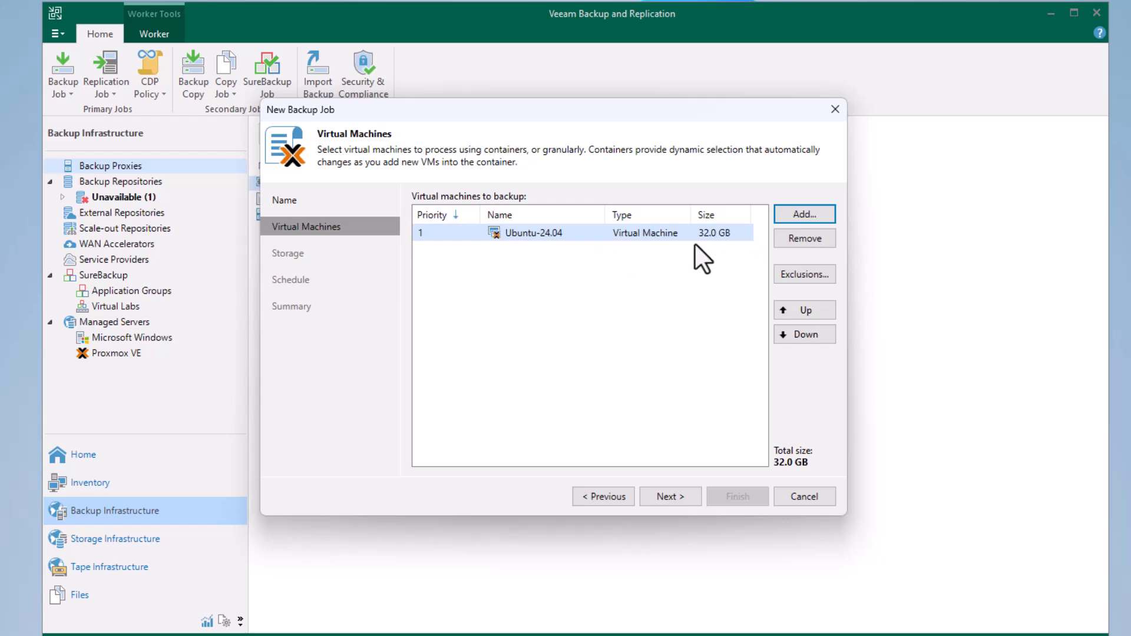
left_click(672, 496)
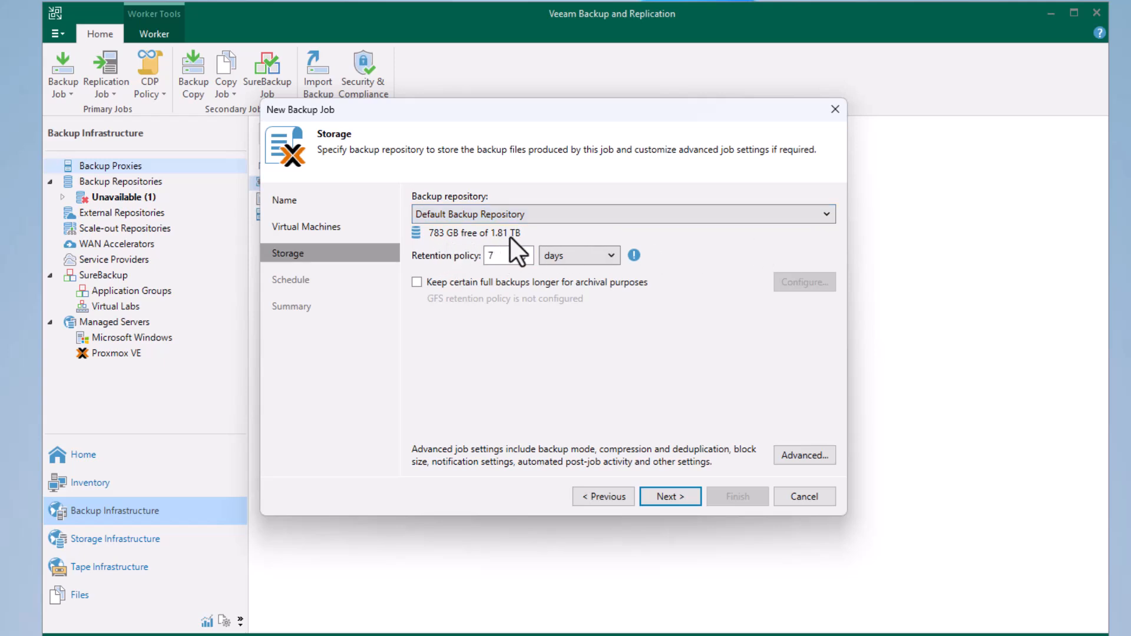
Keep Default Backup Repository as the job's destination, reviewing the advanced settings without changing them, and proceed to scheduling.
left_click(829, 214)
left_click(812, 231)
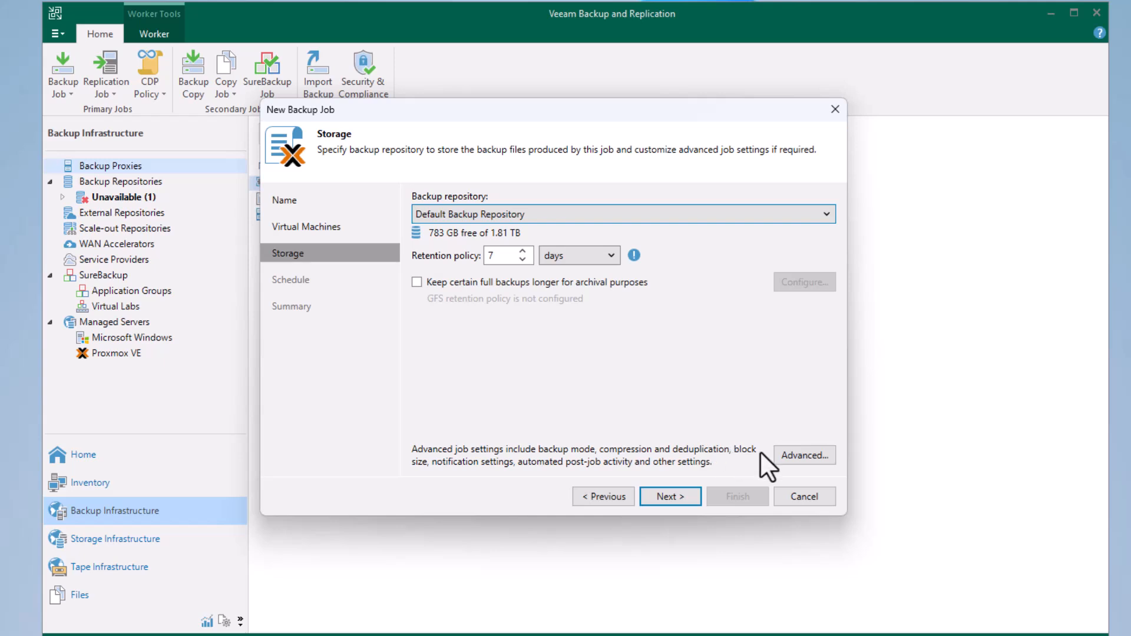
left_click(794, 454)
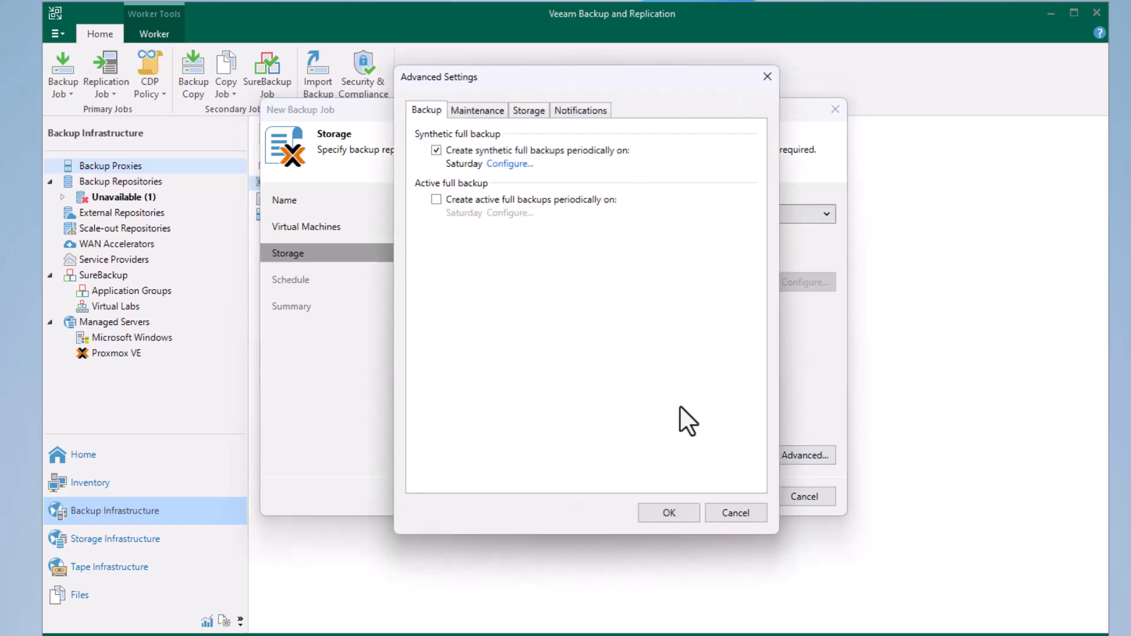
left_click(485, 114)
left_click(526, 111)
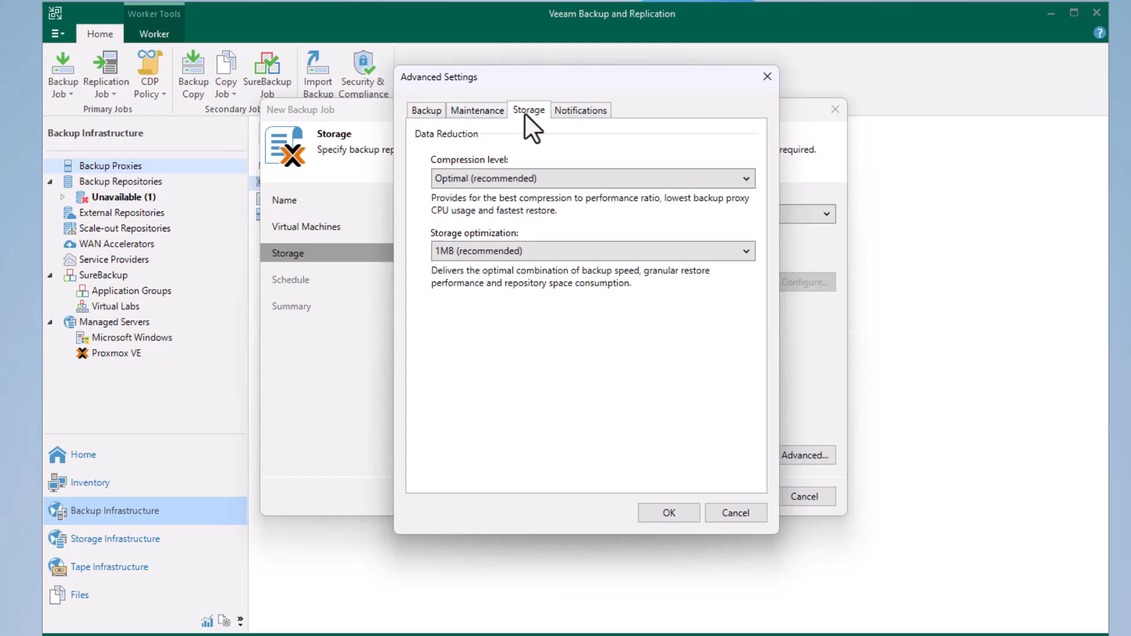
left_click(570, 110)
left_click(736, 512)
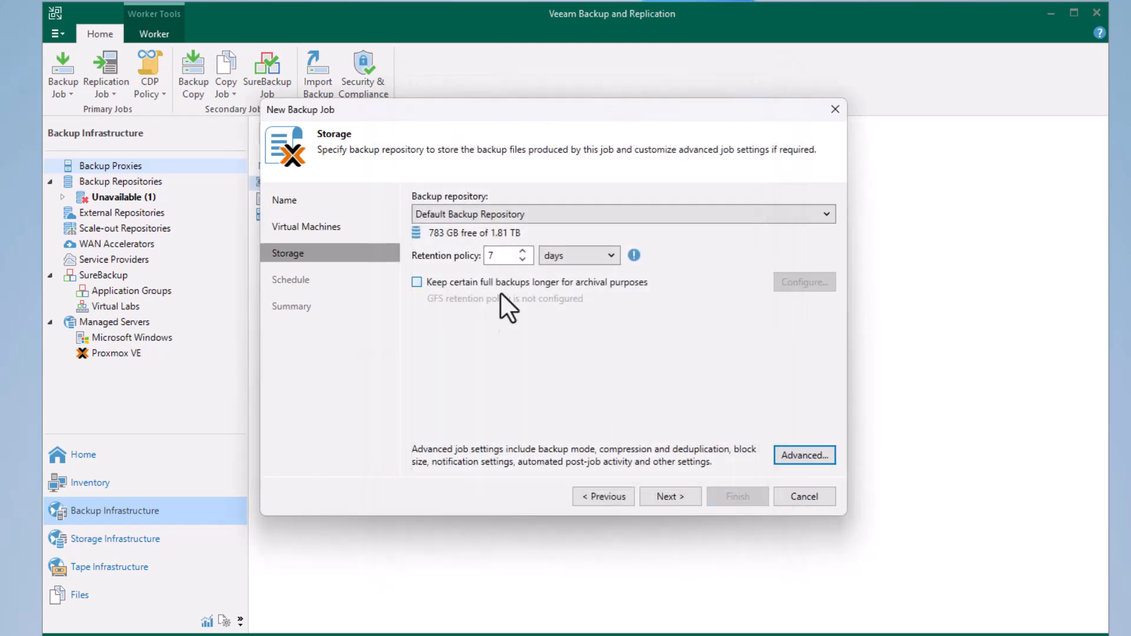
left_click(669, 497)
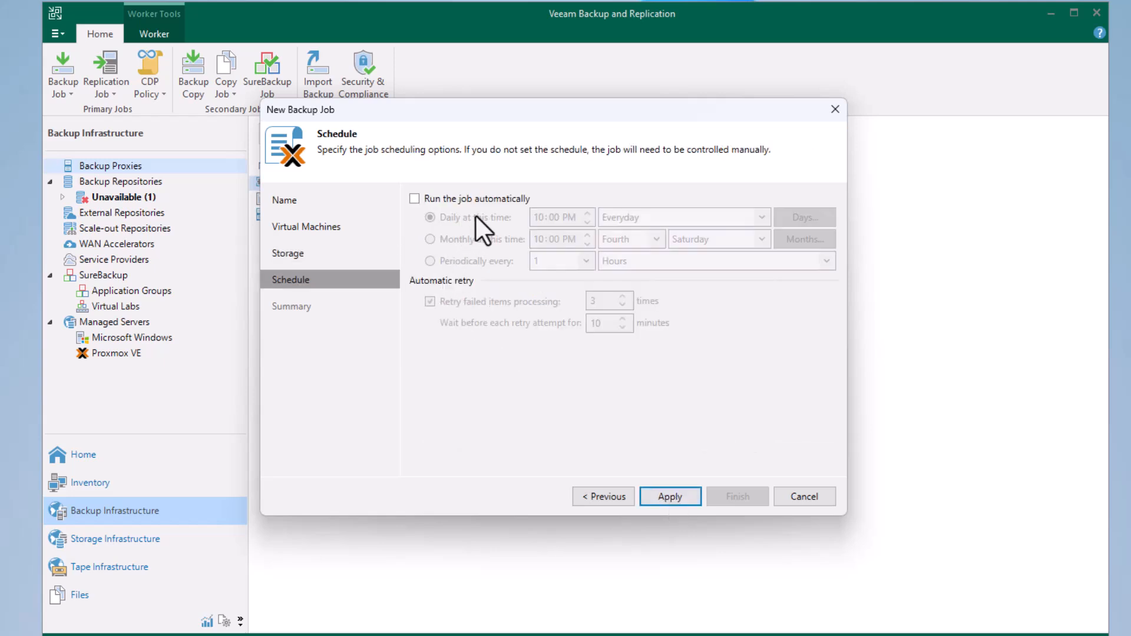
Review the daily schedule options, leave automatic running disabled, and apply the backup job settings.
left_click(411, 197)
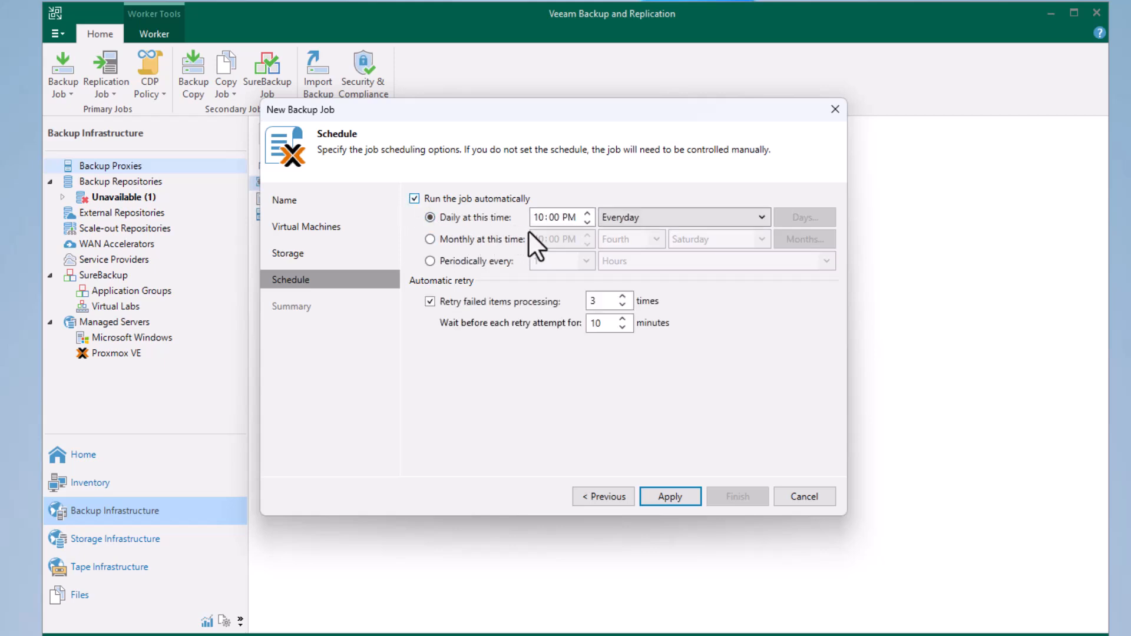
left_click(761, 218)
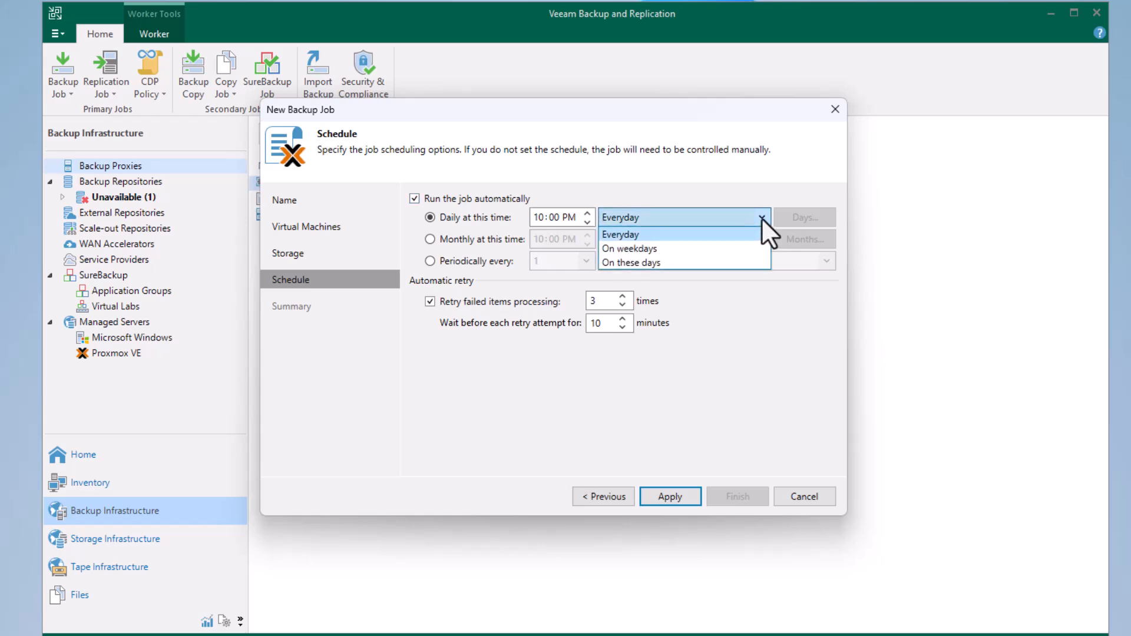
left_click(740, 172)
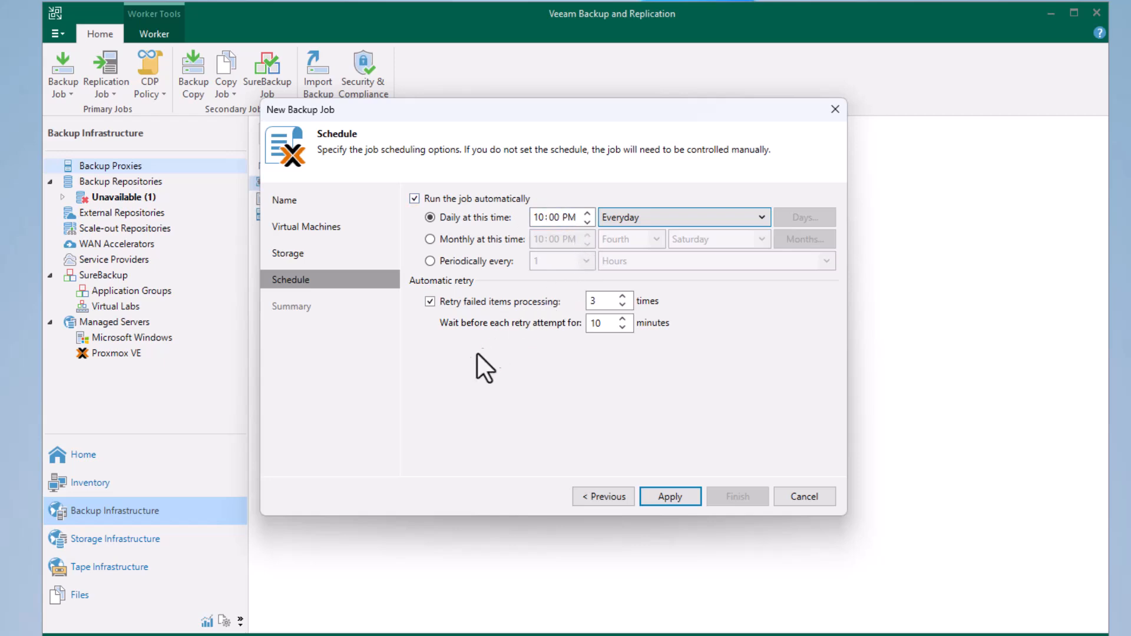
left_click(413, 200)
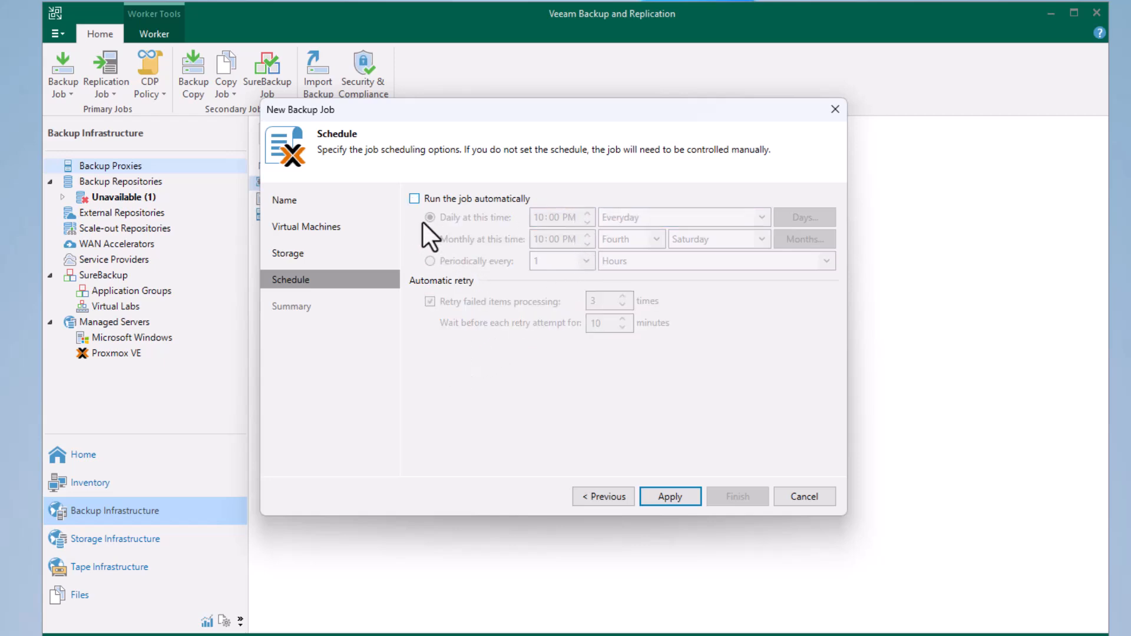
left_click(671, 497)
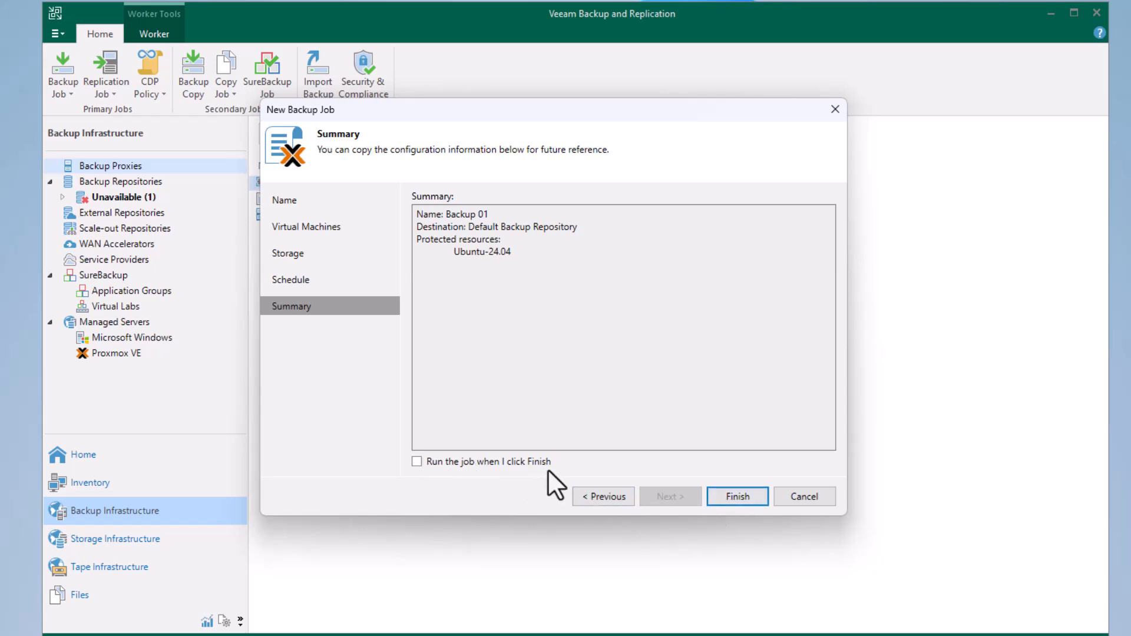
Finish the Backup 01 job with immediate running enabled, and review its running statistics in the job list.
left_click(416, 462)
left_click(731, 495)
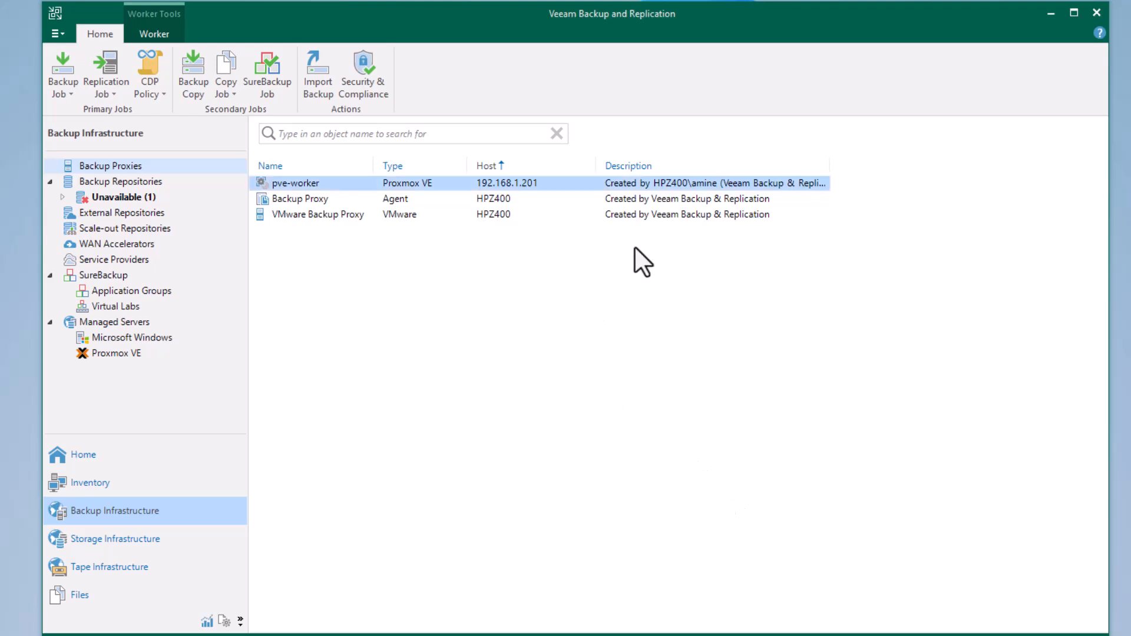
left_click(151, 458)
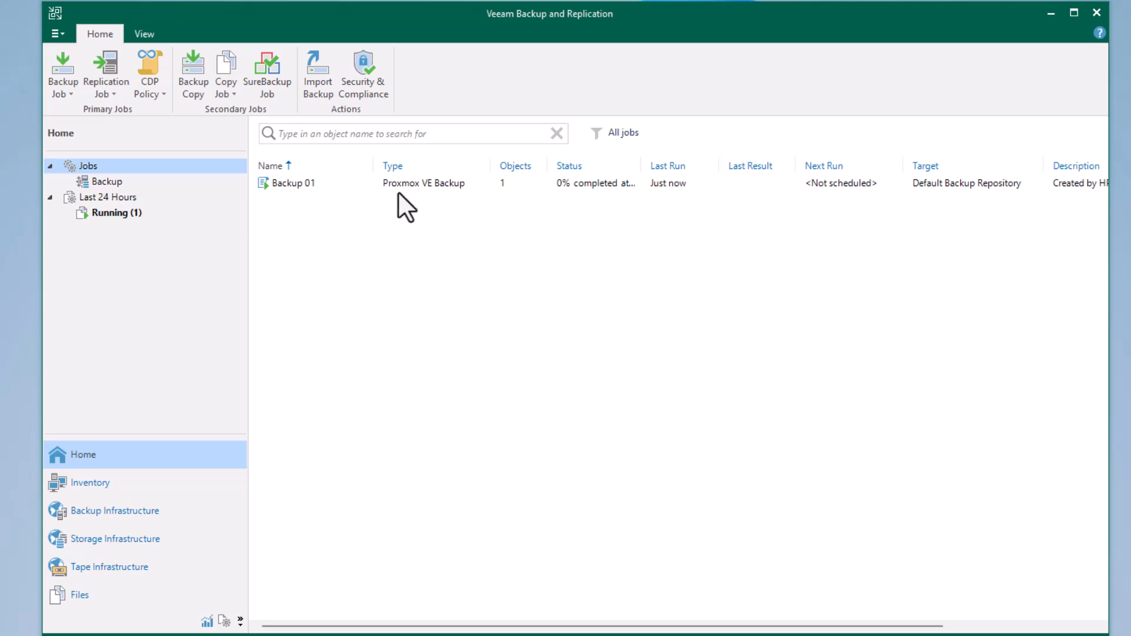
left_click(301, 182)
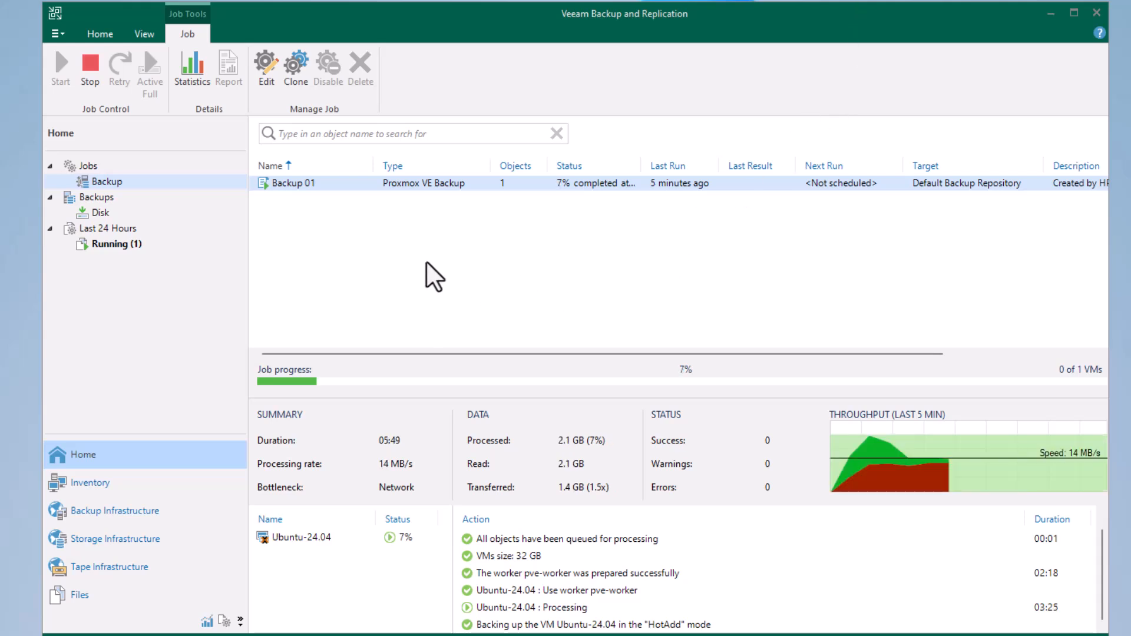
left_click(189, 77)
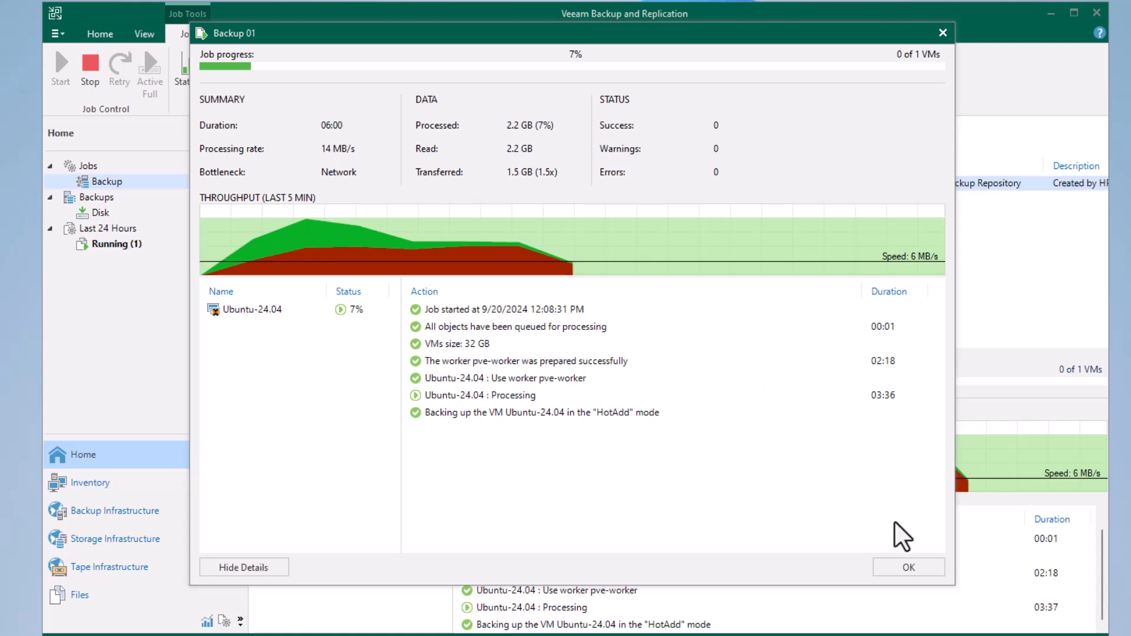
left_click(916, 569)
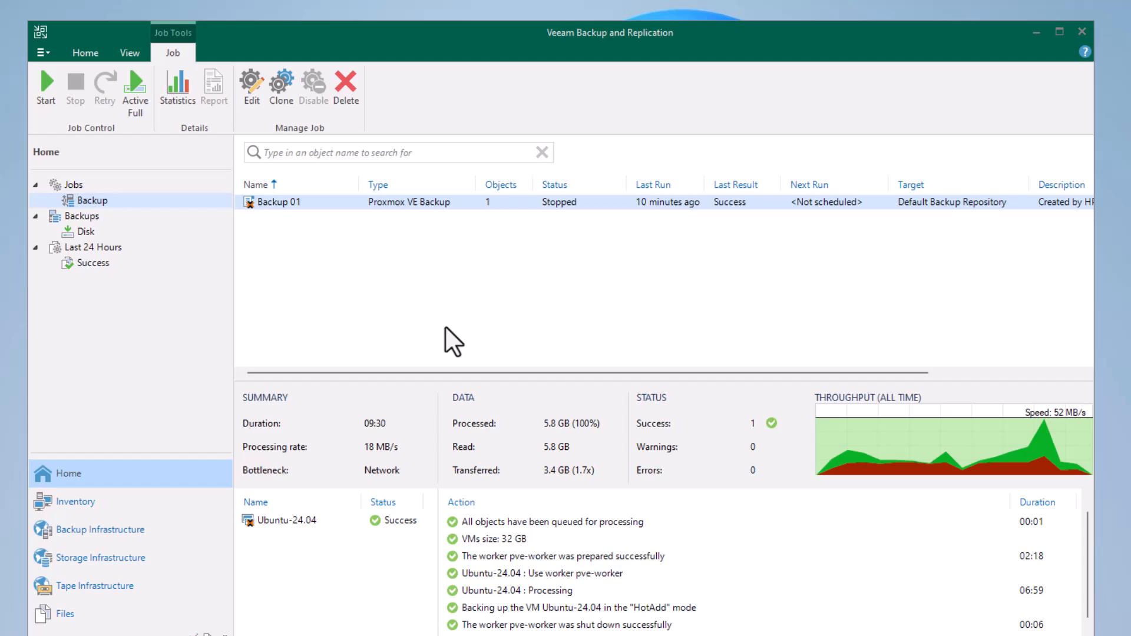
Start an entire machine restore from a Proxmox VE backup.
left_click(78, 52)
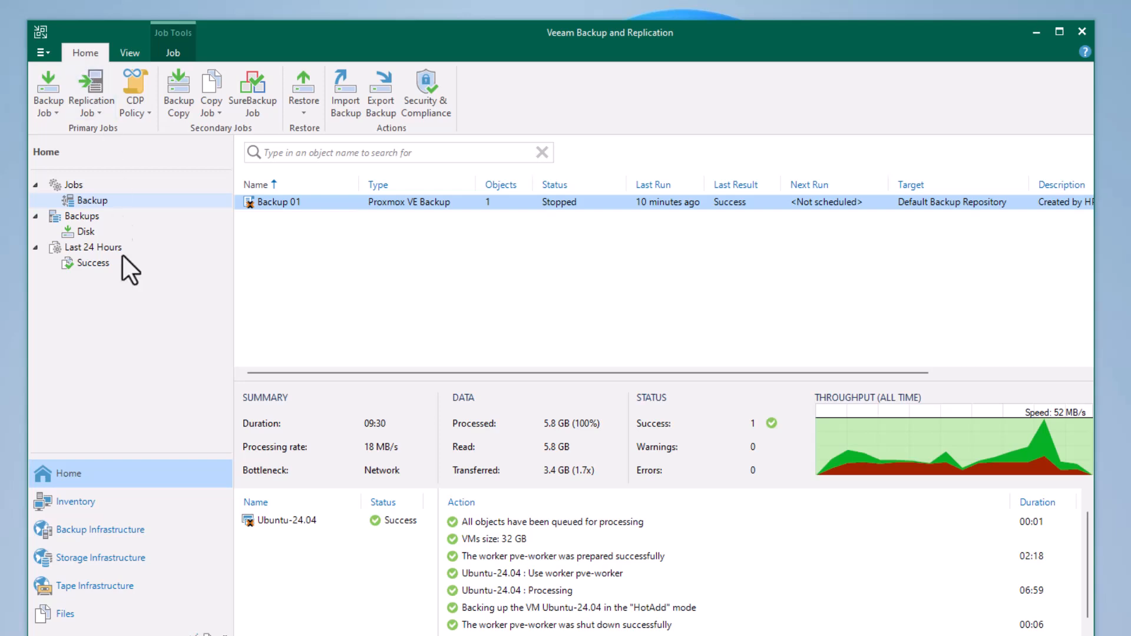
left_click(305, 115)
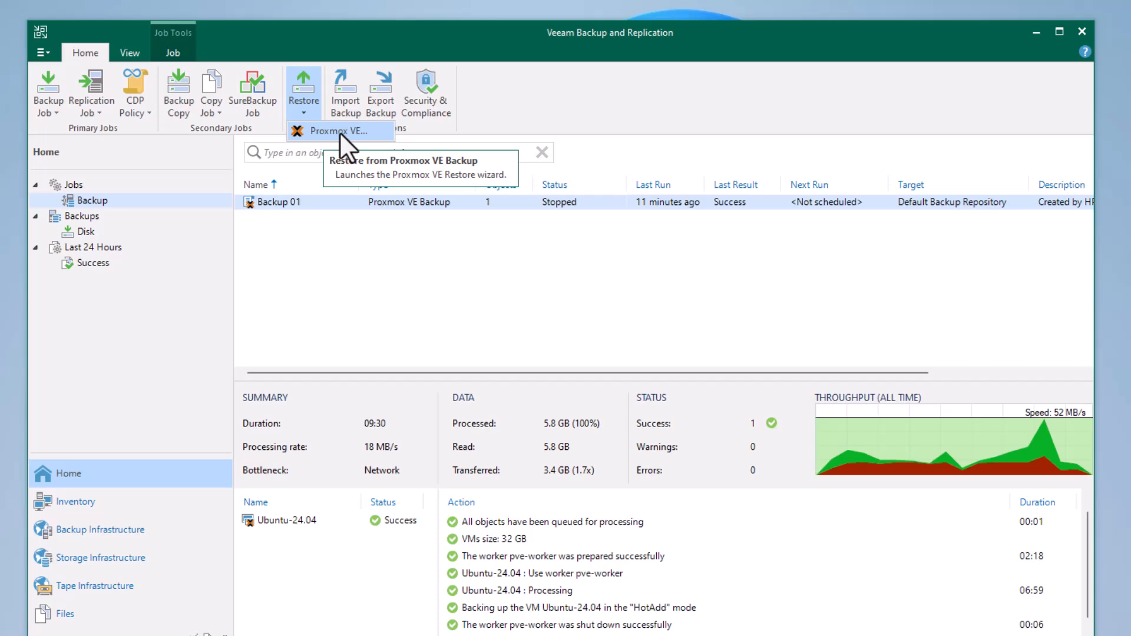
left_click(339, 132)
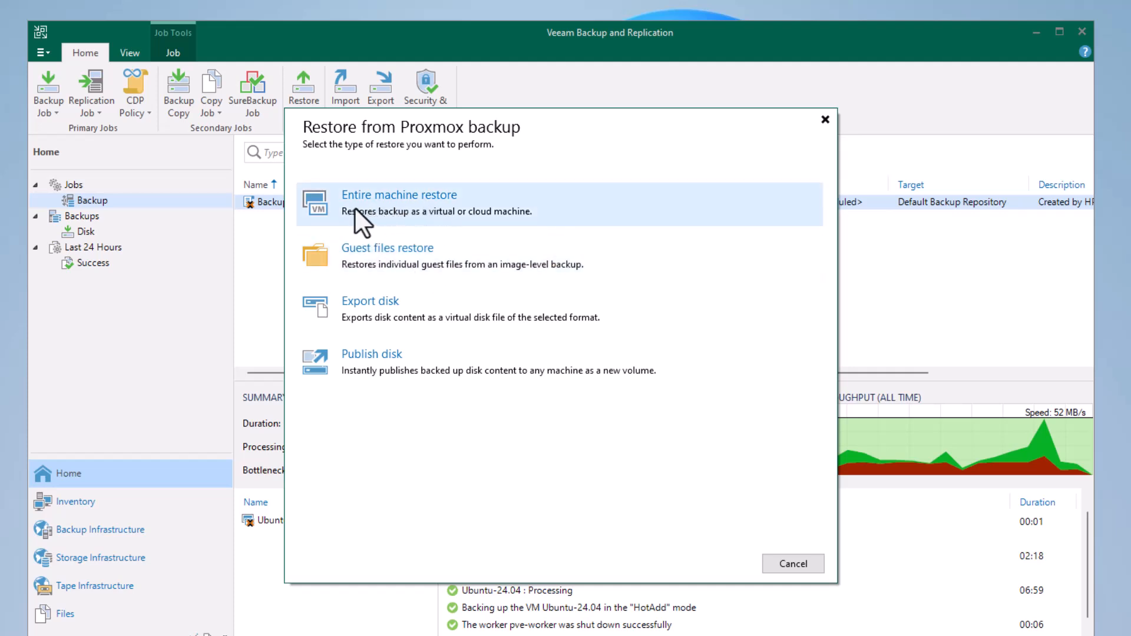
left_click(498, 211)
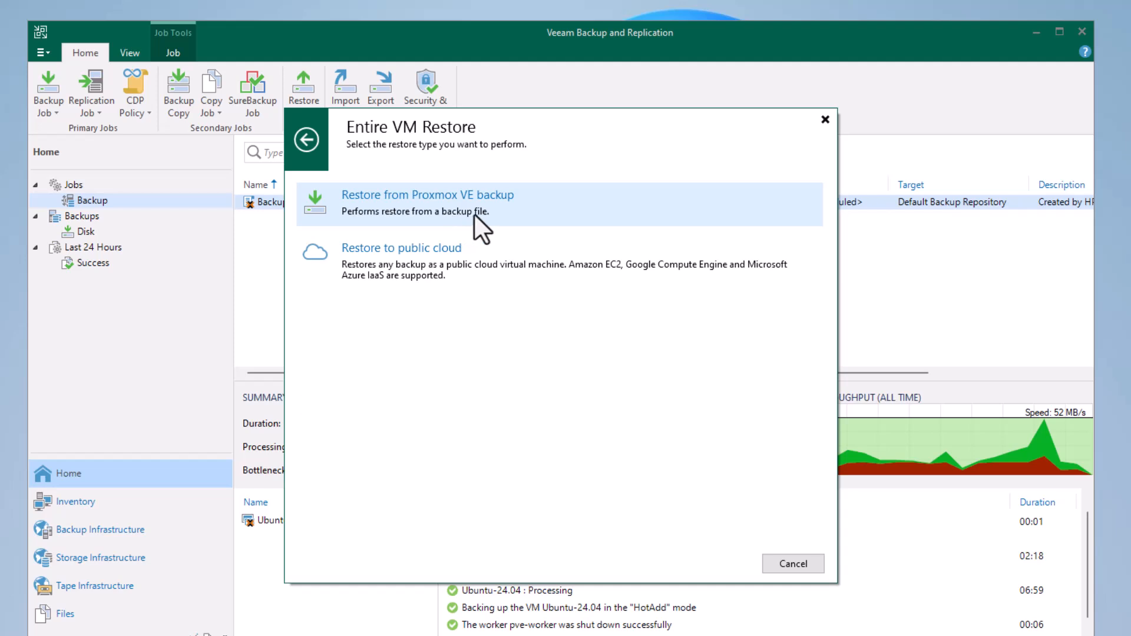
left_click(524, 208)
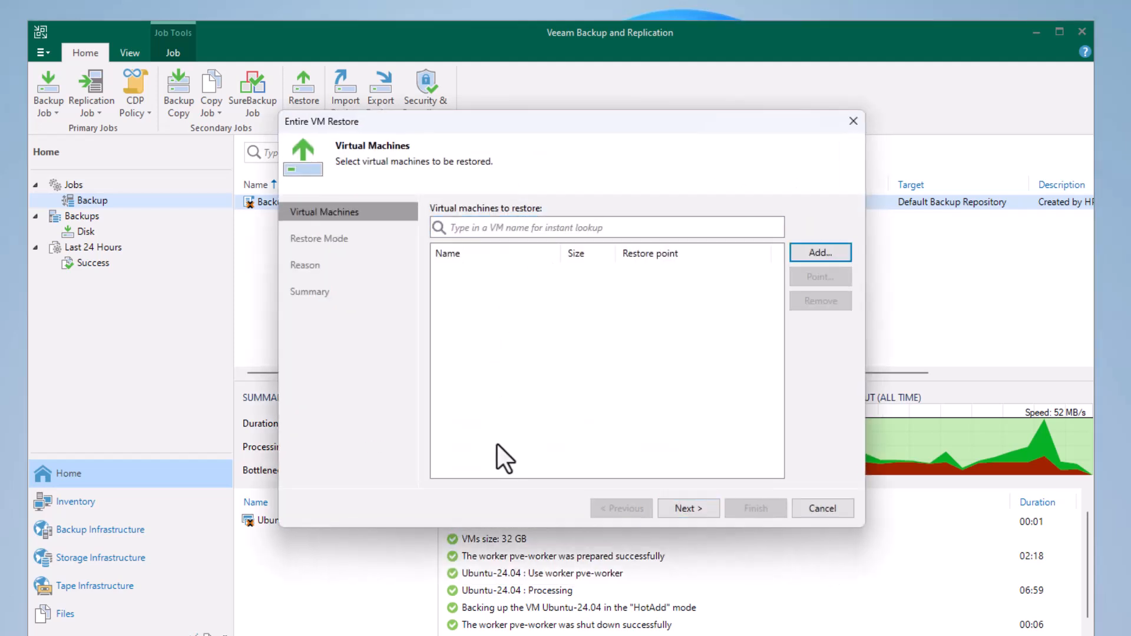
Add the Ubuntu-24.04 machine from Backup 01 to the restore and proceed to the restore mode.
left_click_drag(465, 118, 444, 154)
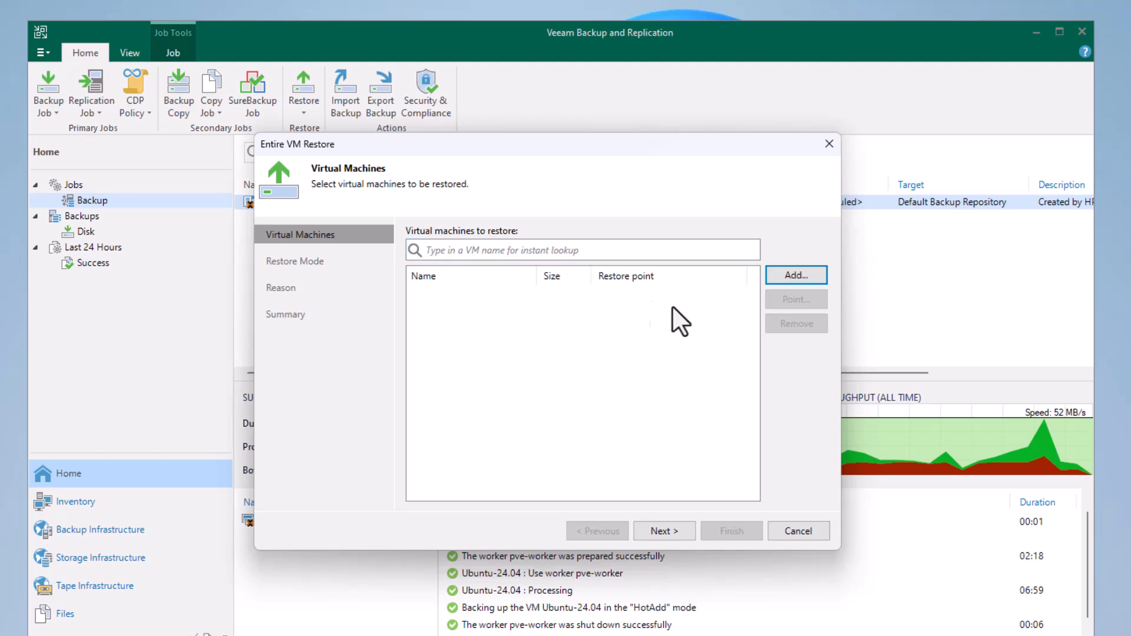
left_click(789, 274)
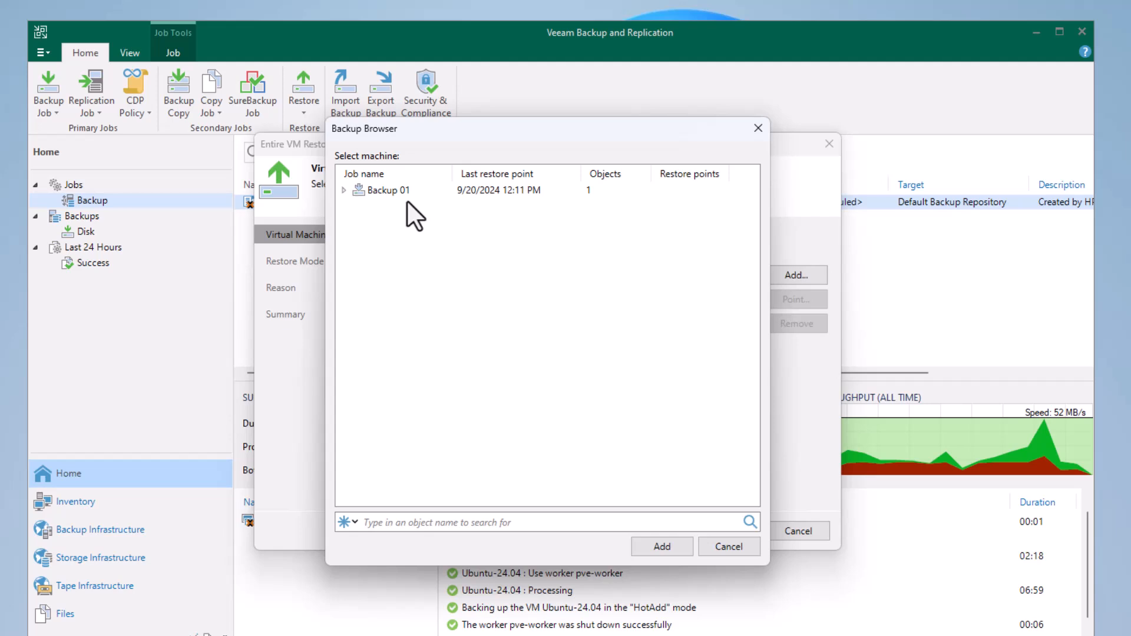
left_click(342, 192)
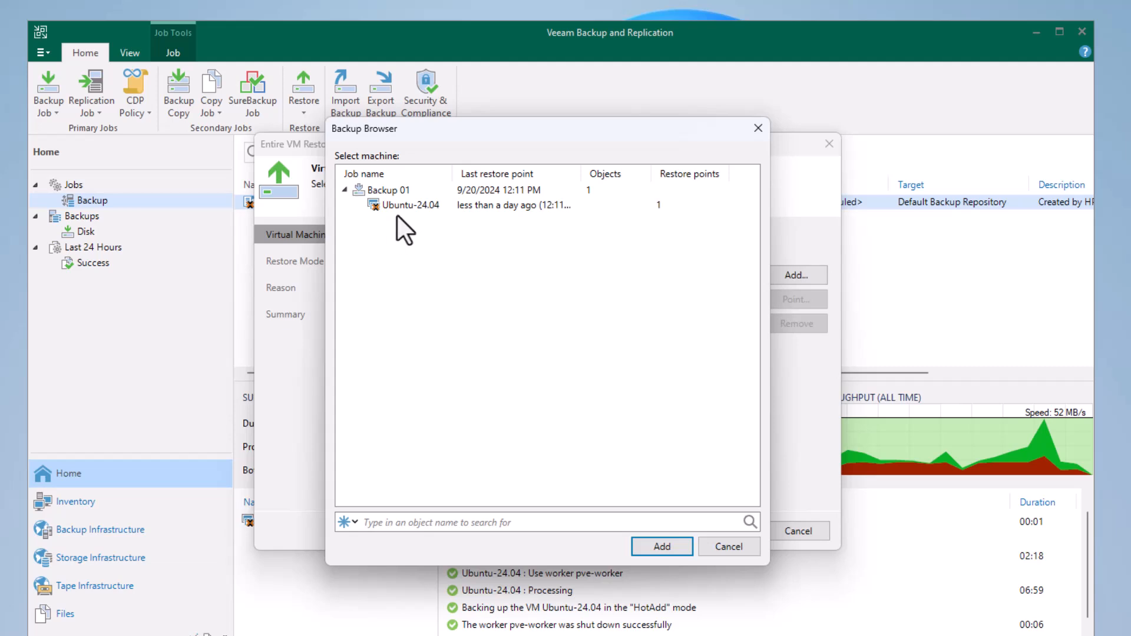
left_click(418, 207)
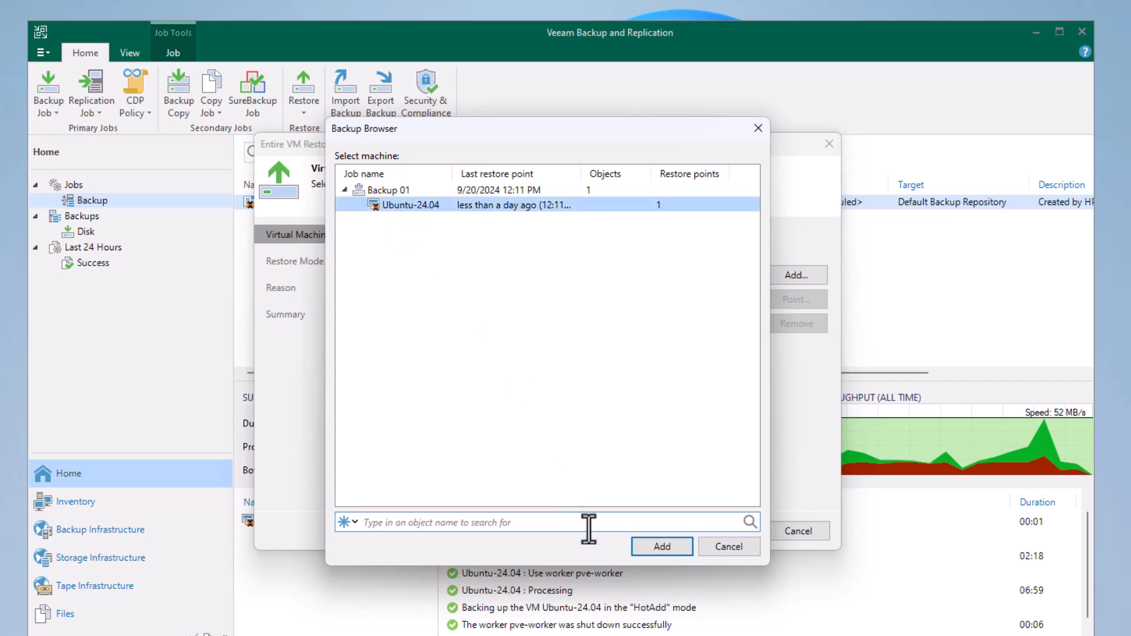
left_click(641, 545)
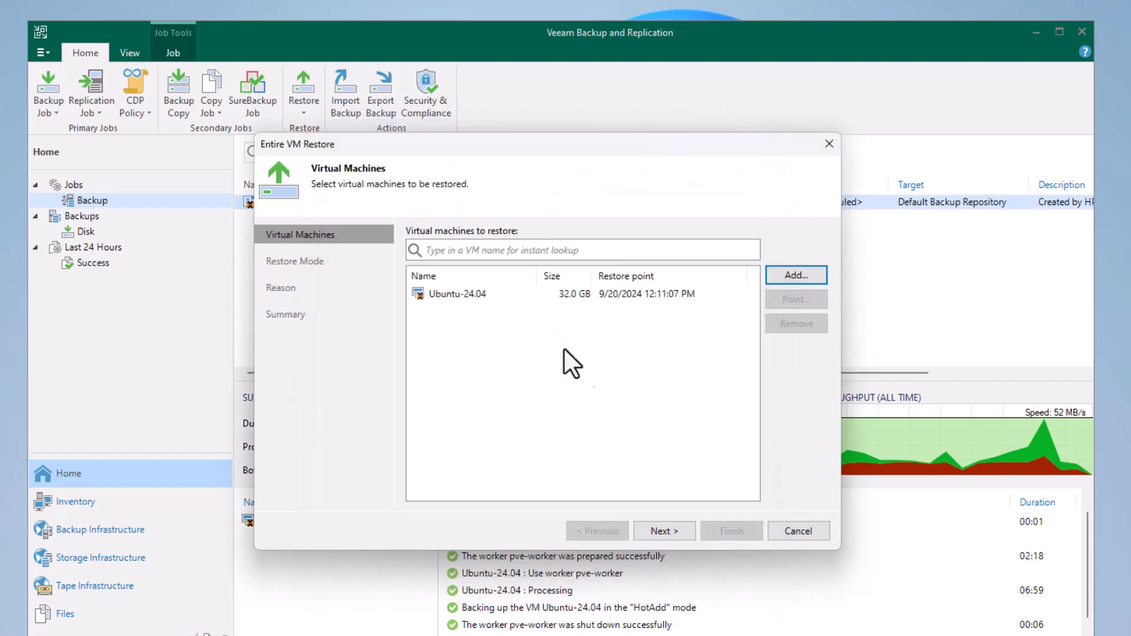
left_click(655, 528)
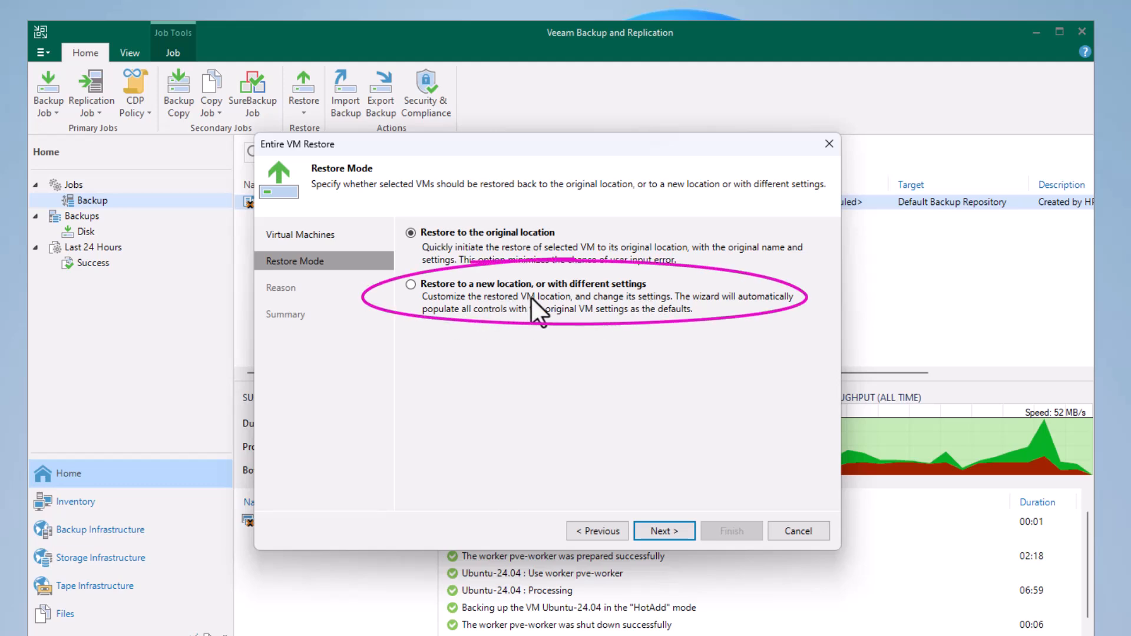
Choose restoring to a new location or with different settings, keep the default host and storage, and proceed to naming.
left_click(421, 284)
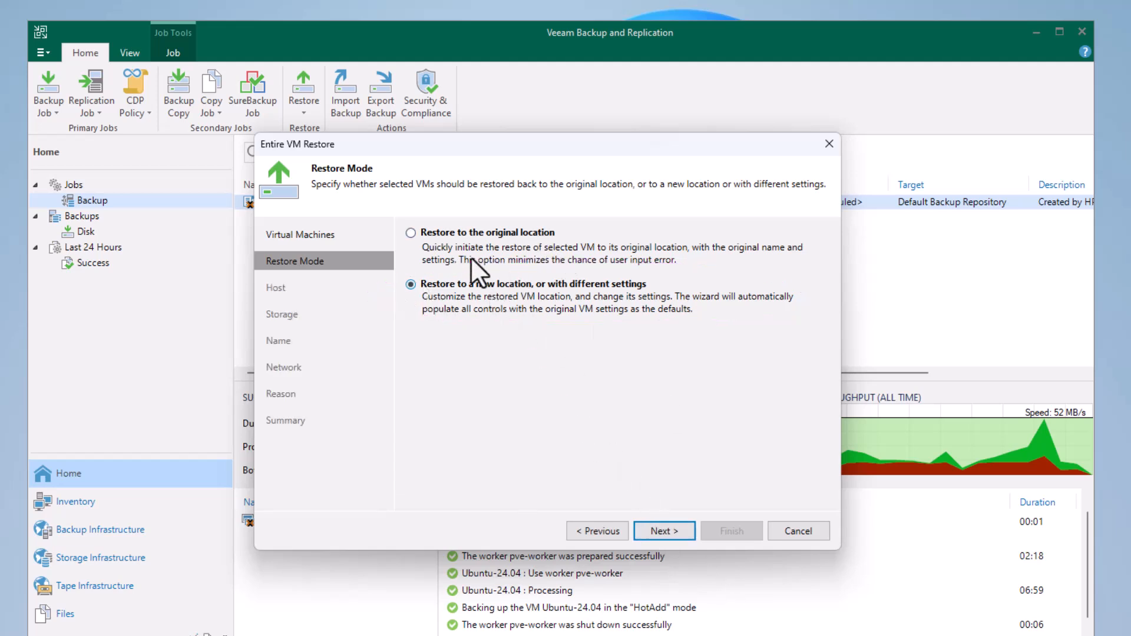
left_click(661, 529)
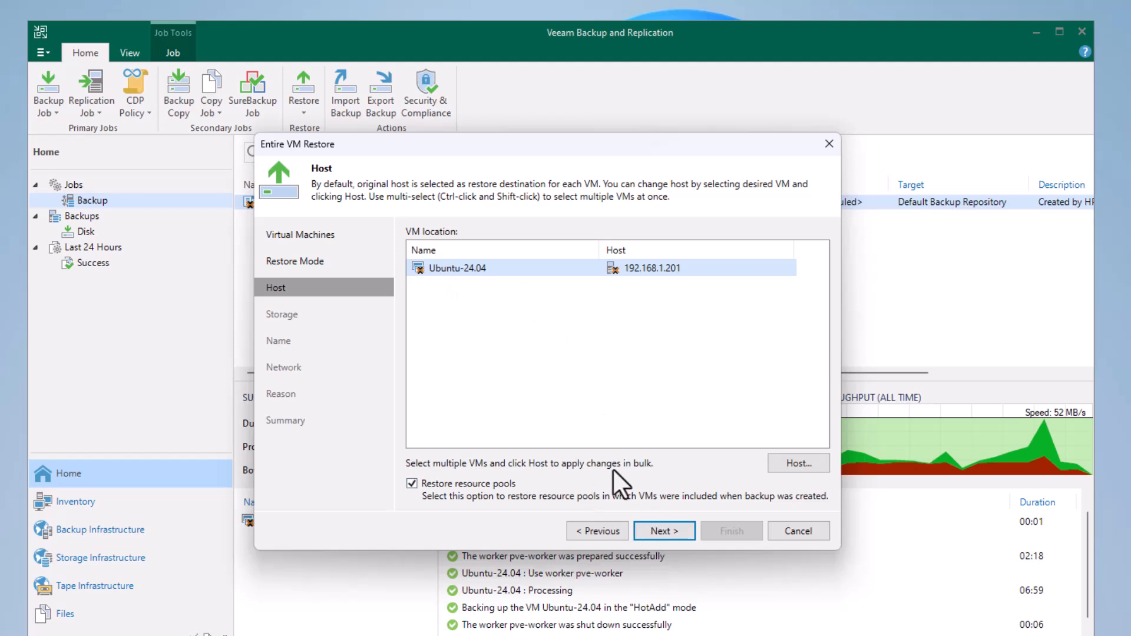
left_click(662, 530)
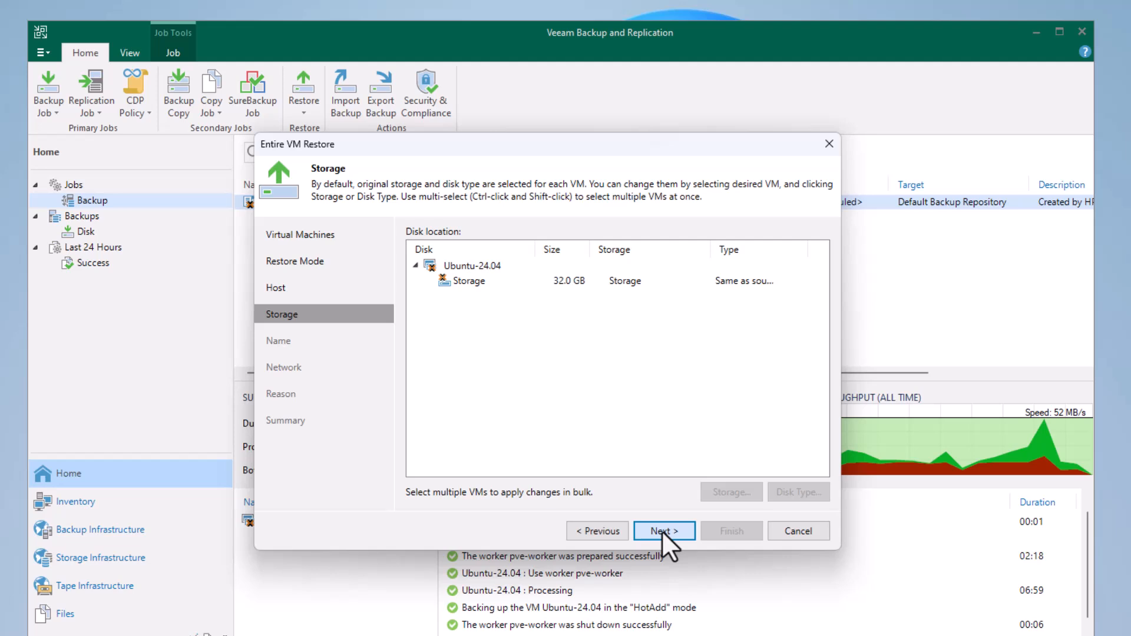
left_click(471, 280)
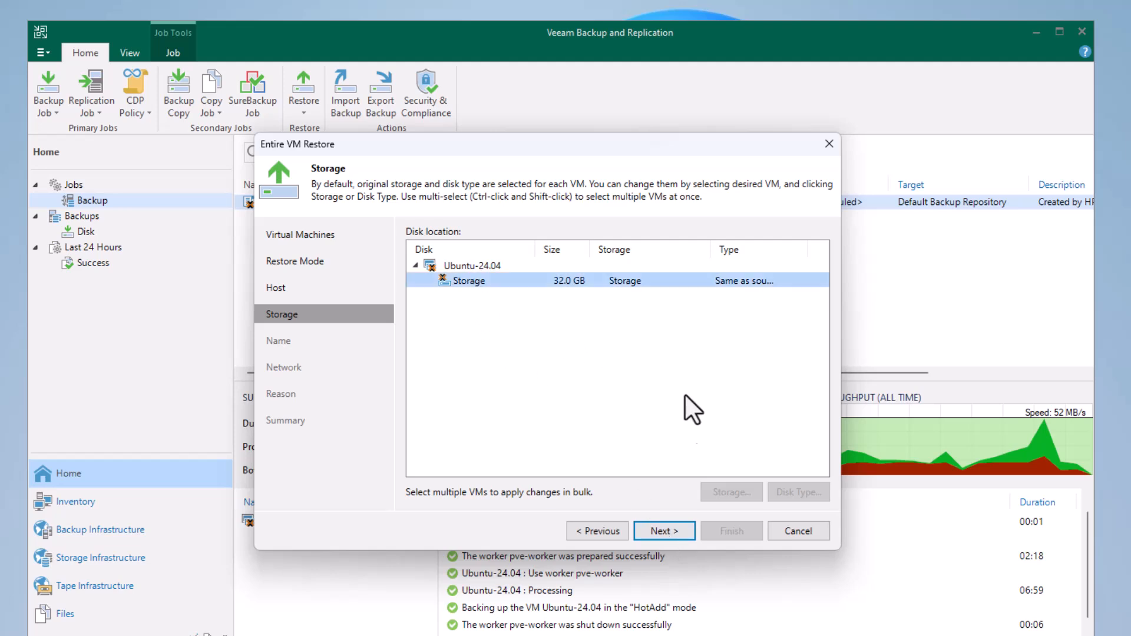
left_click(666, 532)
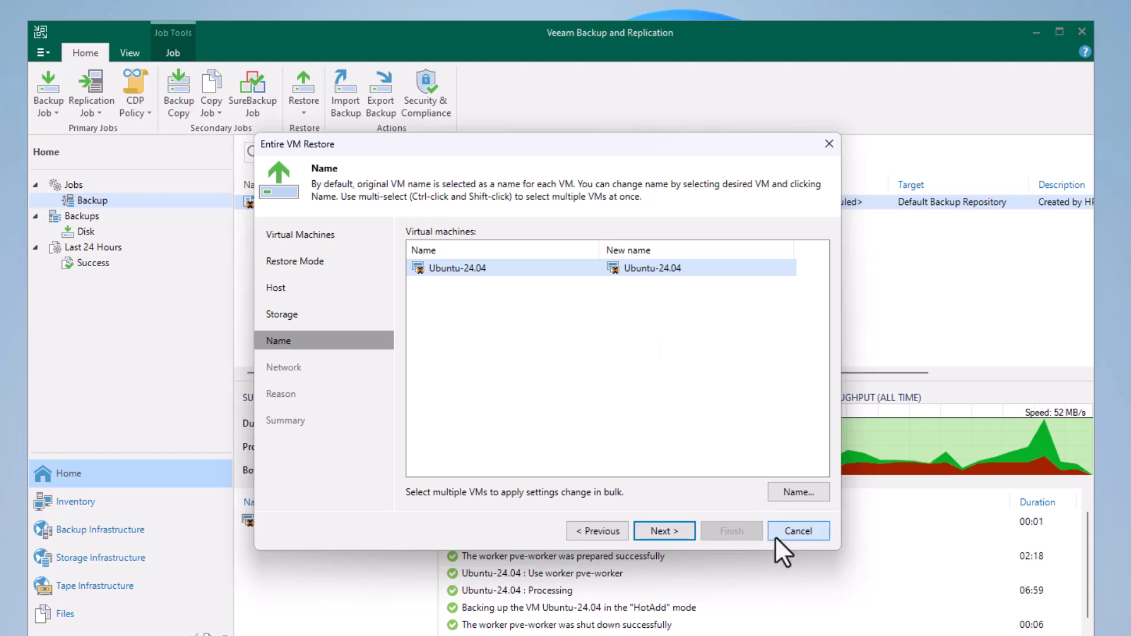
Set the restored virtual machine's name to Ubuntu-24.04-veeam and proceed to the network settings.
left_click(793, 494)
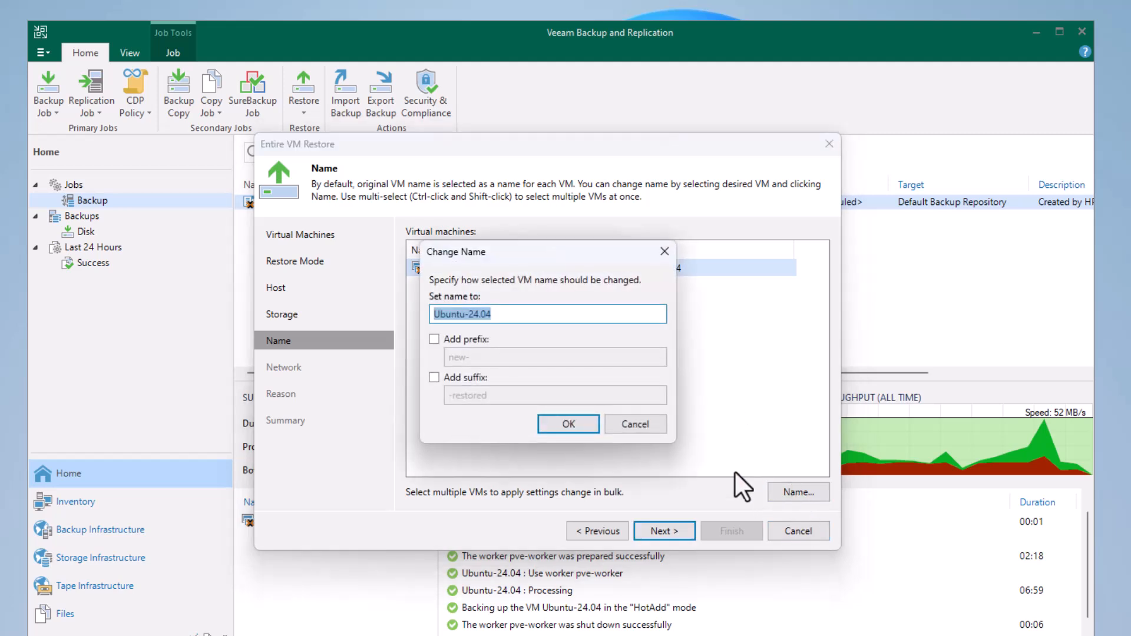
left_click(500, 318)
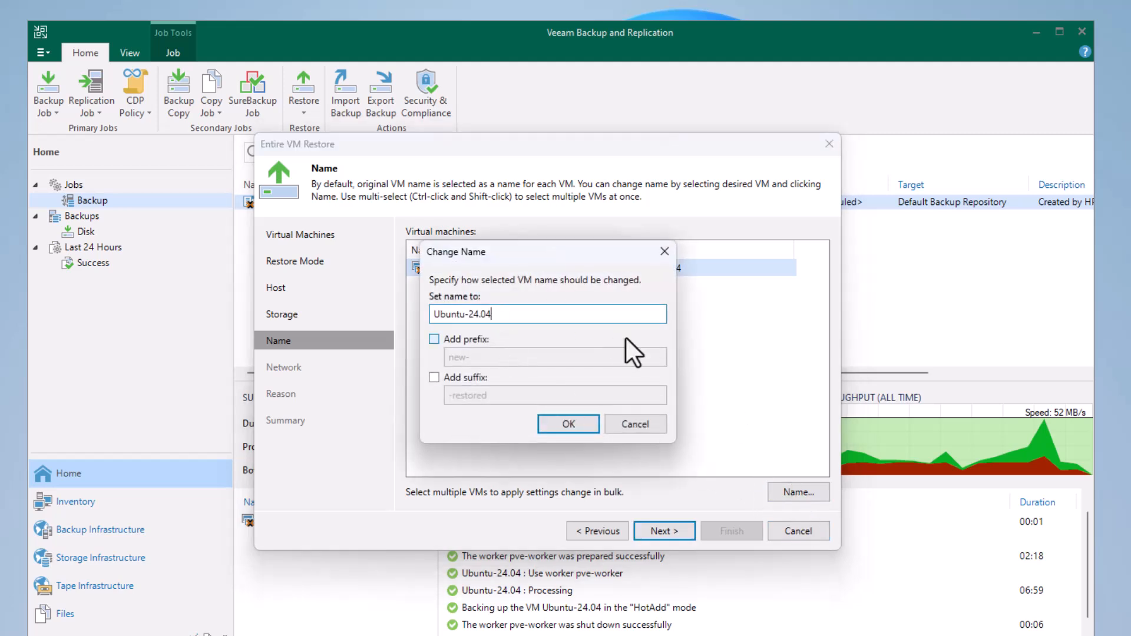
type("-")
type("veamm")
key("BackSpace")
key("BackSpace")
key("BackSpace")
key("BackSpace")
key("BackSpace")
type("veeam")
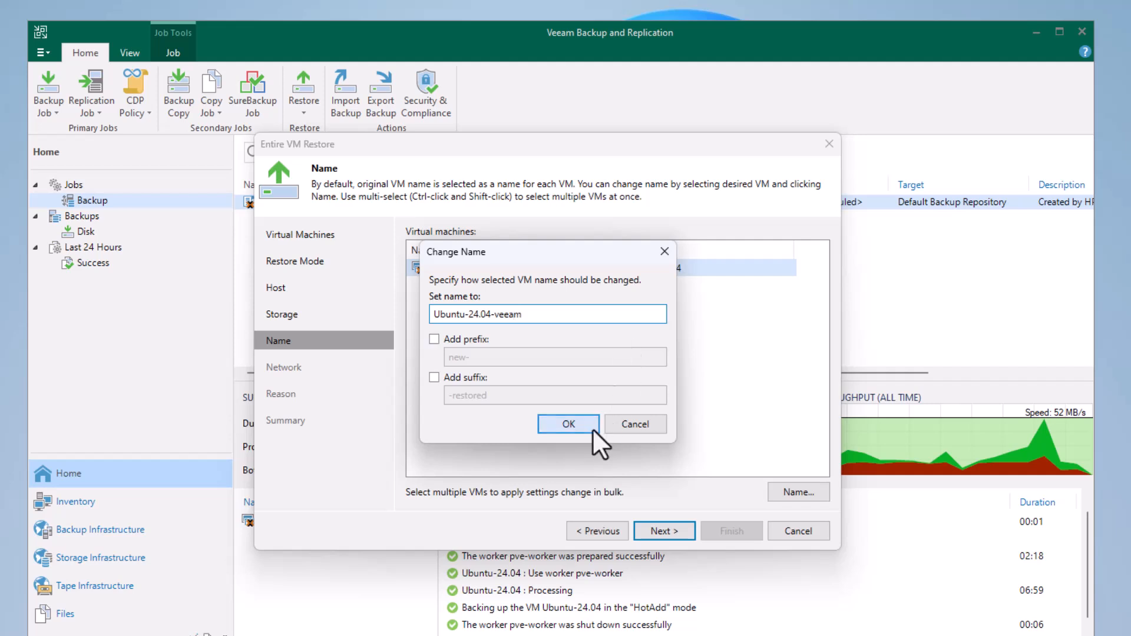
left_click(558, 427)
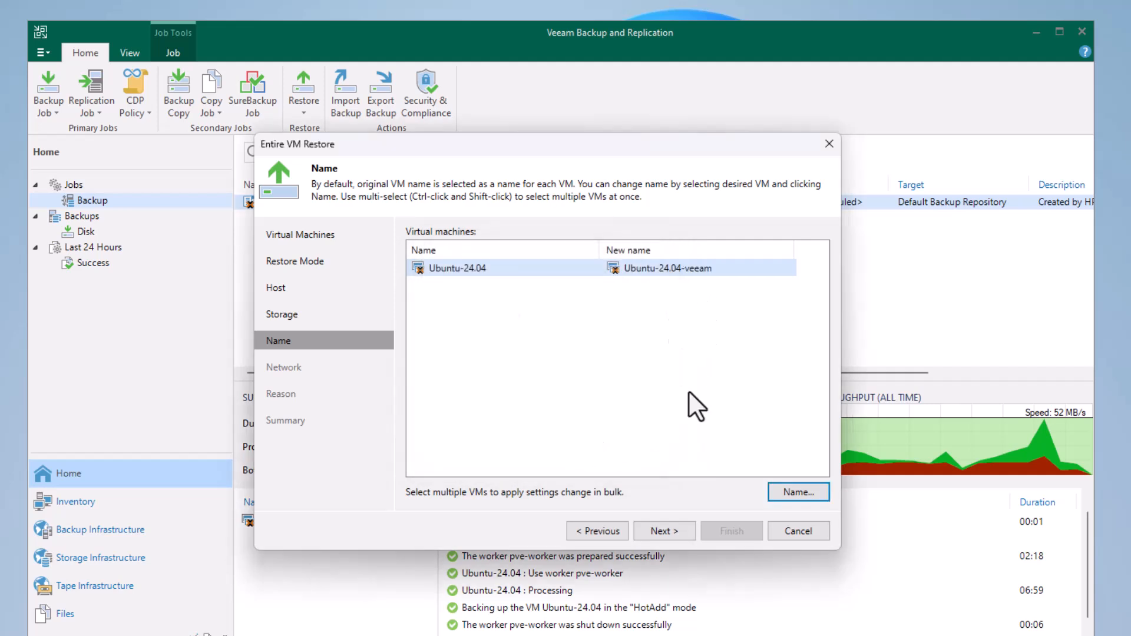
left_click(668, 533)
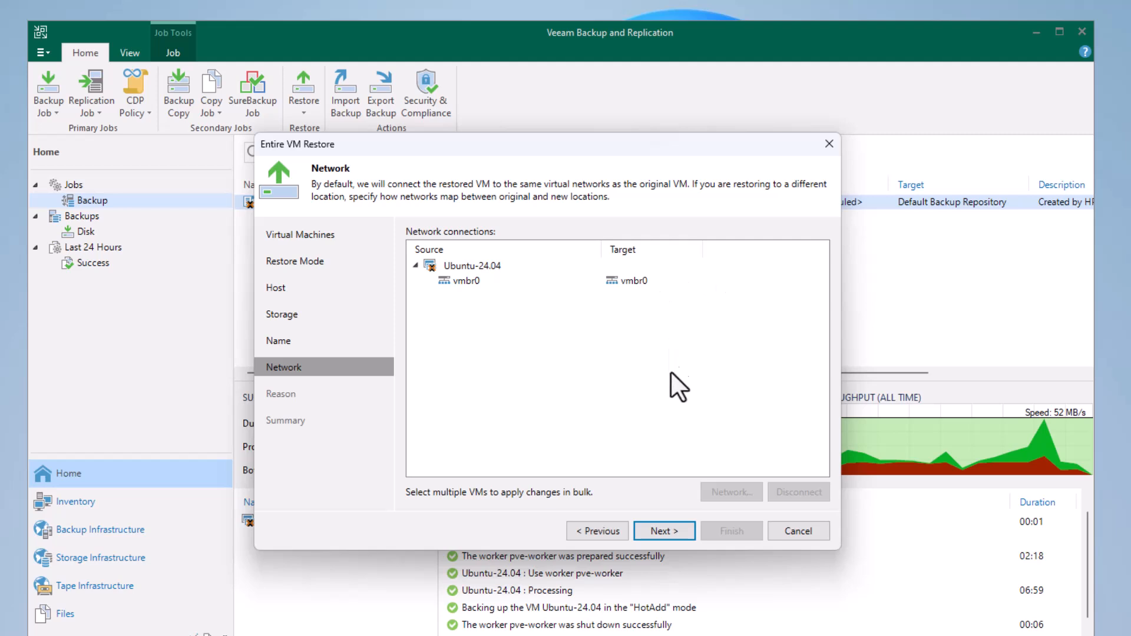
Keep the vmbr0 network mapping, leave the restore reason empty, and start the restore without powering on the target VM.
left_click(659, 529)
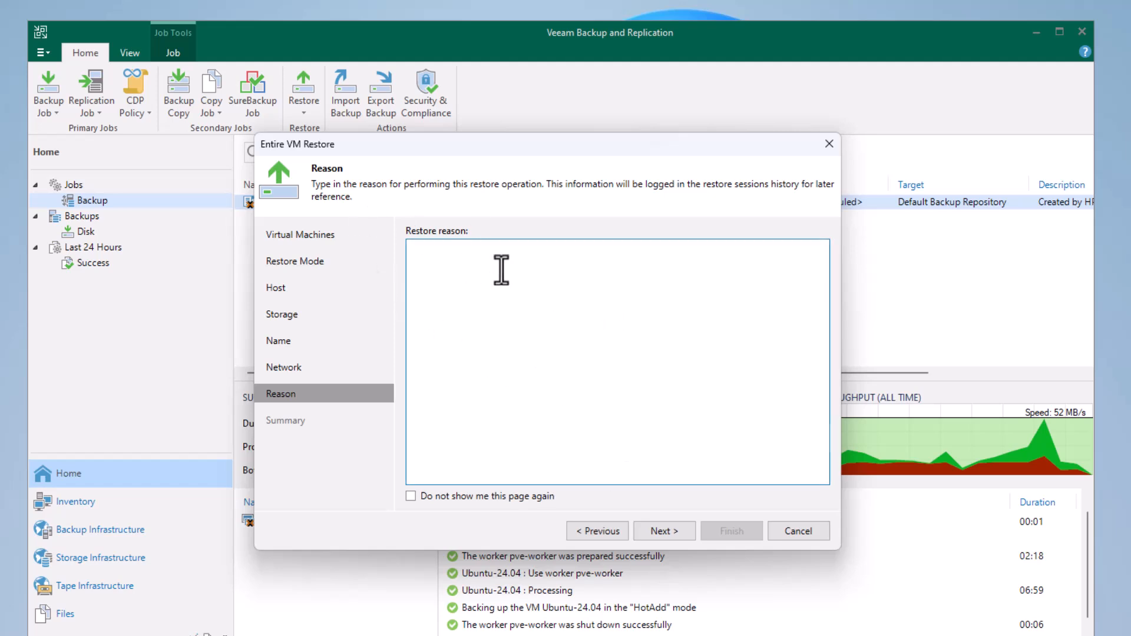
left_click(666, 531)
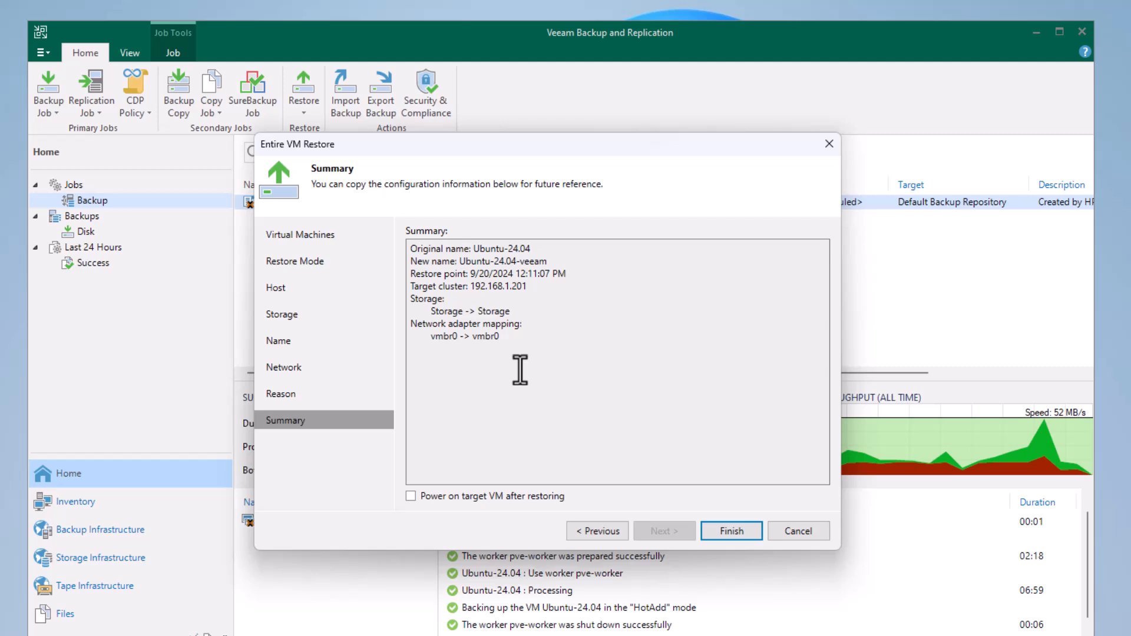
left_click(723, 527)
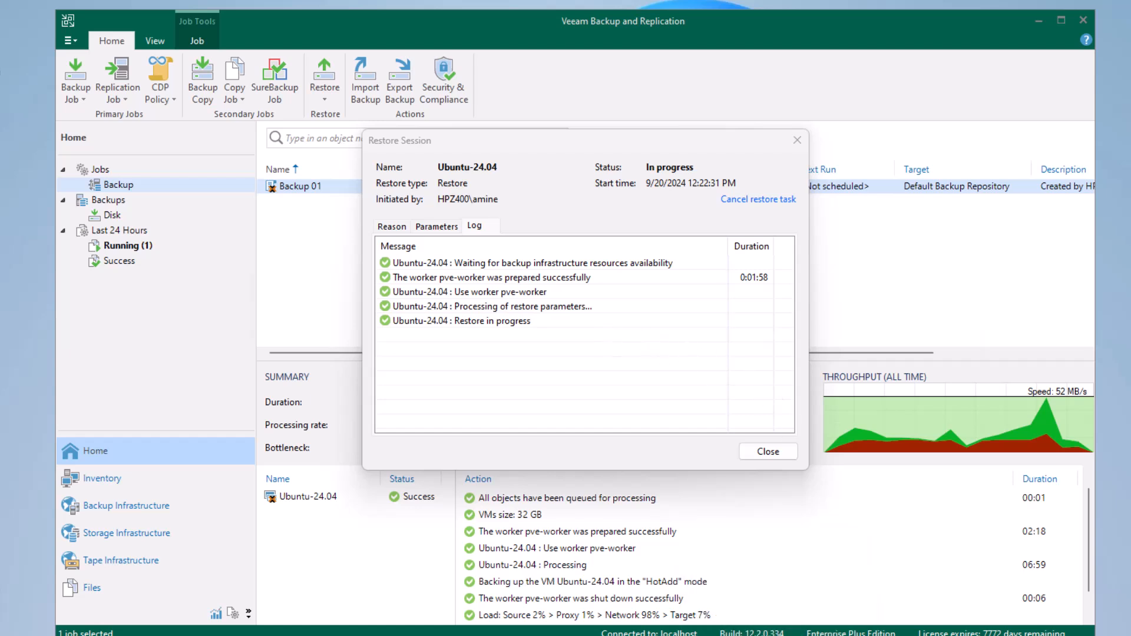
Switch to the Proxmox VE web interface and check the server tree for the Ubuntu-24.04-veeam and original Ubuntu-24.04 machines.
left_click(776, 635)
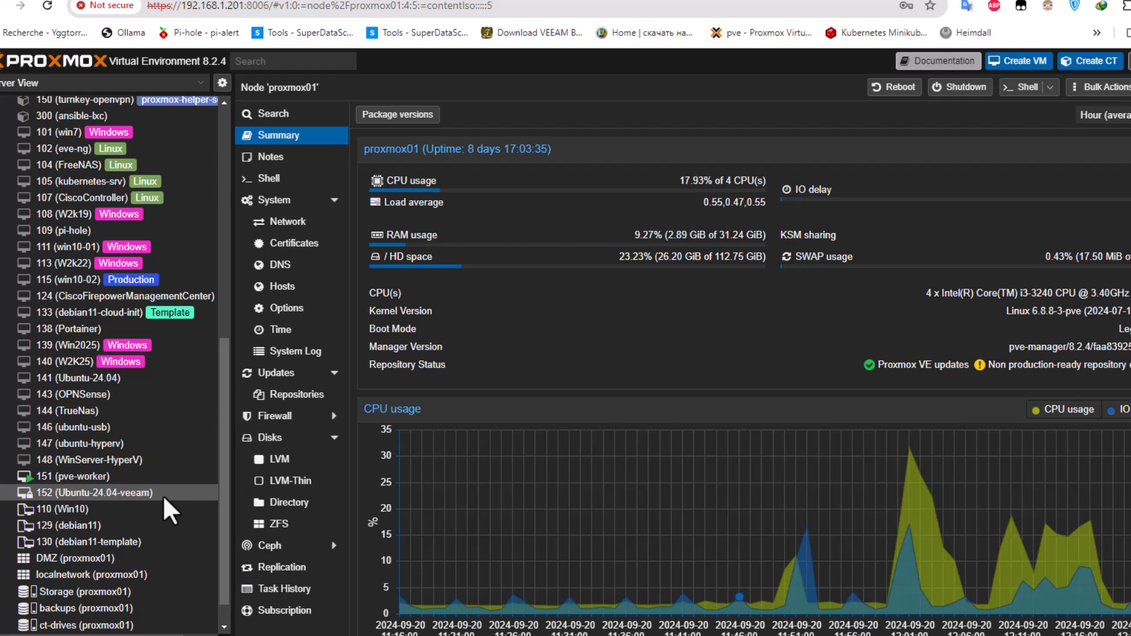
left_click_drag(225, 462, 203, 490)
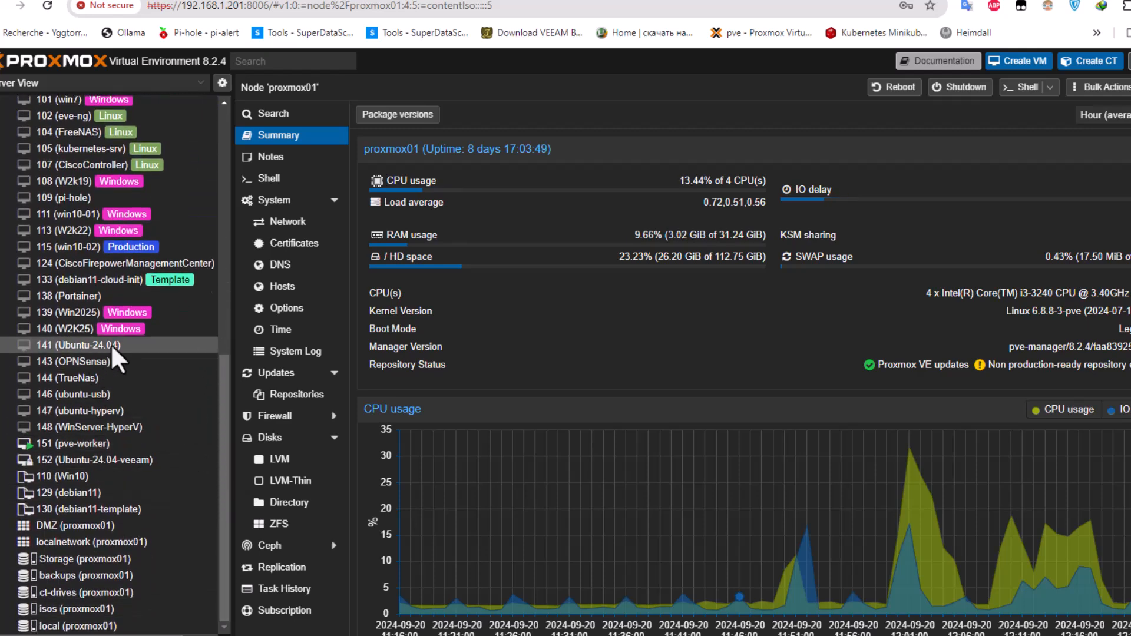